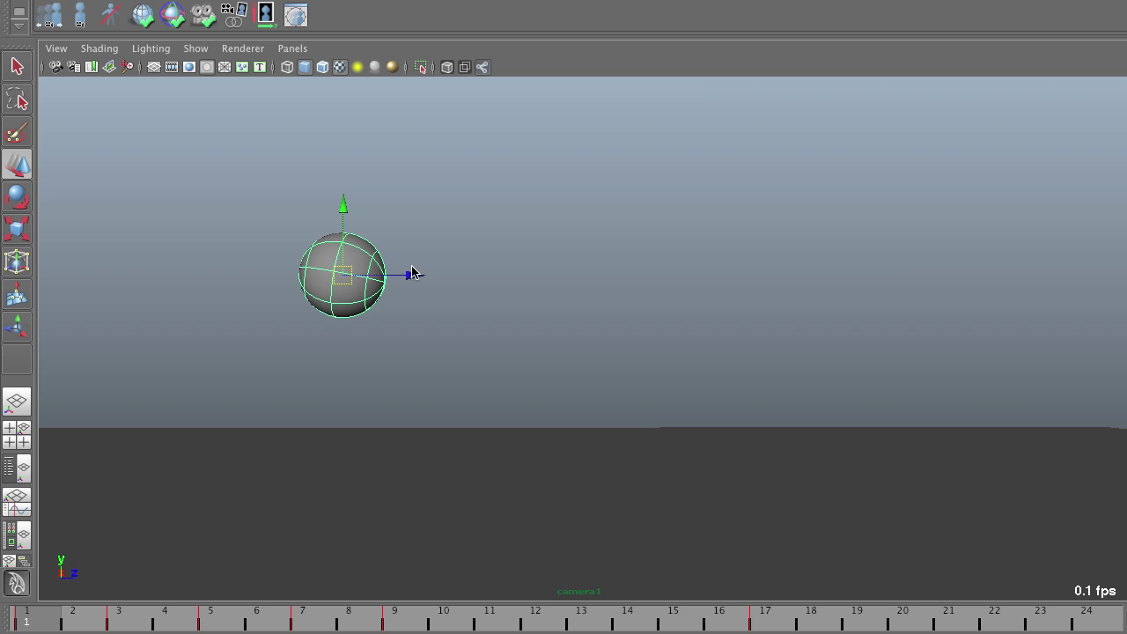
# Scrub the sphere's bounce, stop on frame 3, and open Anzovin Onion Skinning.
pyautogui.click(118, 616)
pyautogui.moveTo(118, 616); pyautogui.dragTo(243, 619)
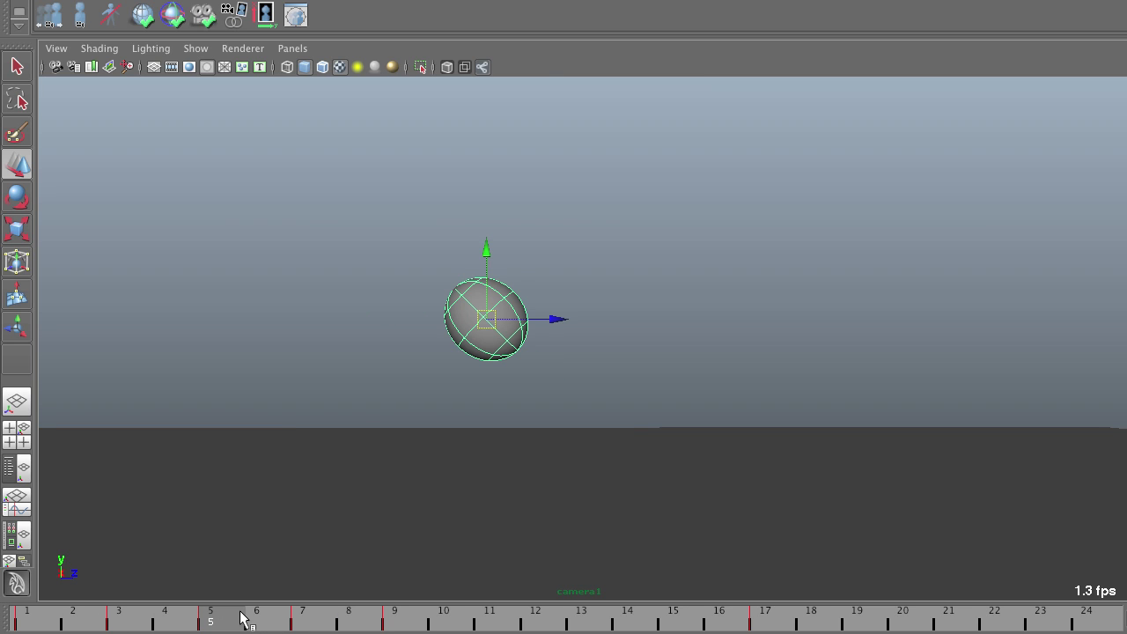
pyautogui.click(141, 618)
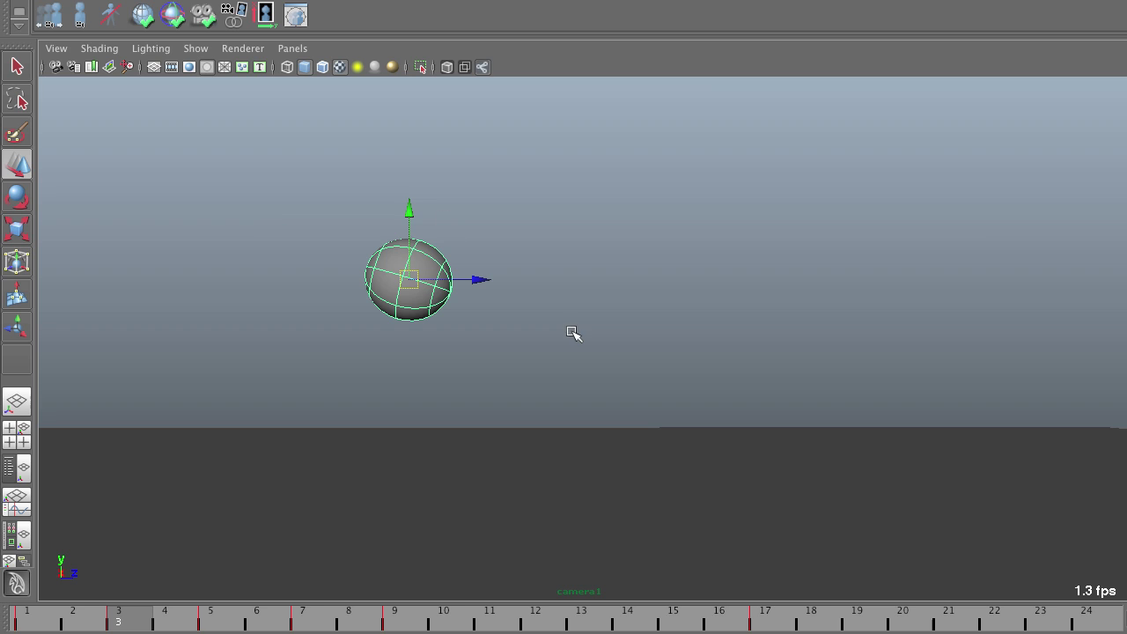
pyautogui.click(296, 14)
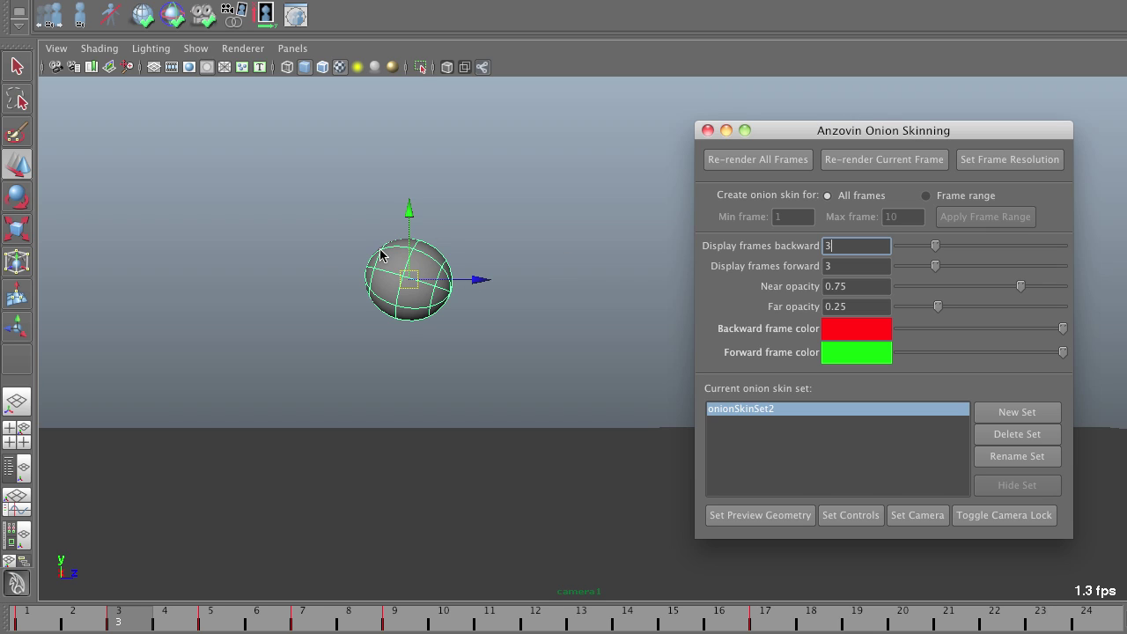
# Set the sphere as onion-skin preview geometry, clear the selection, and assign the scene camera.
pyautogui.click(748, 517)
pyautogui.press('Return')
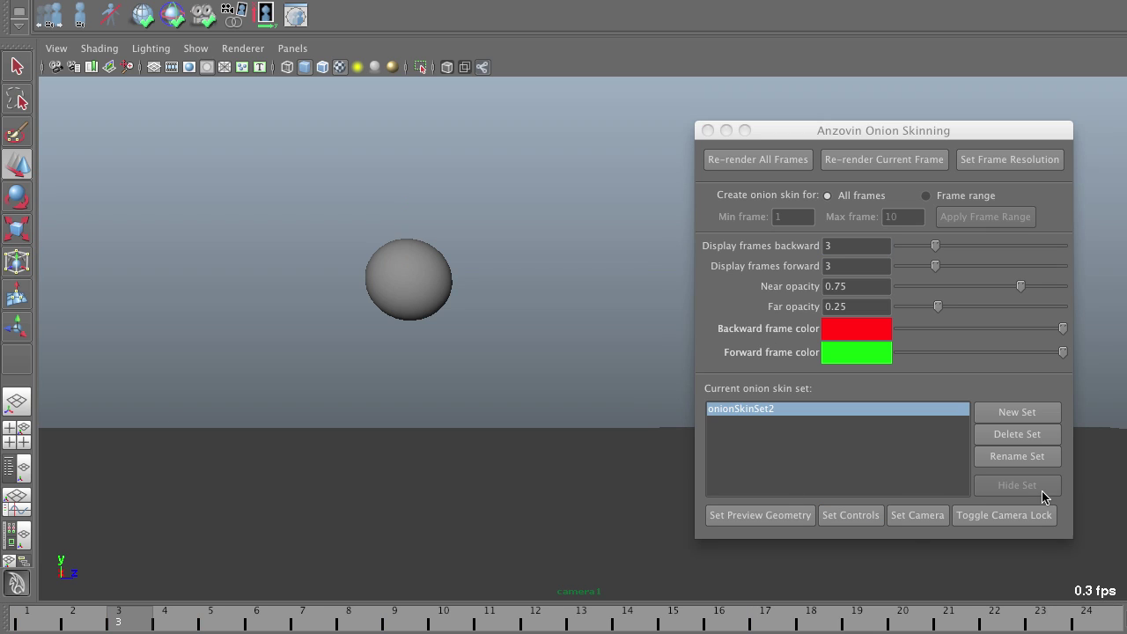
pyautogui.click(922, 515)
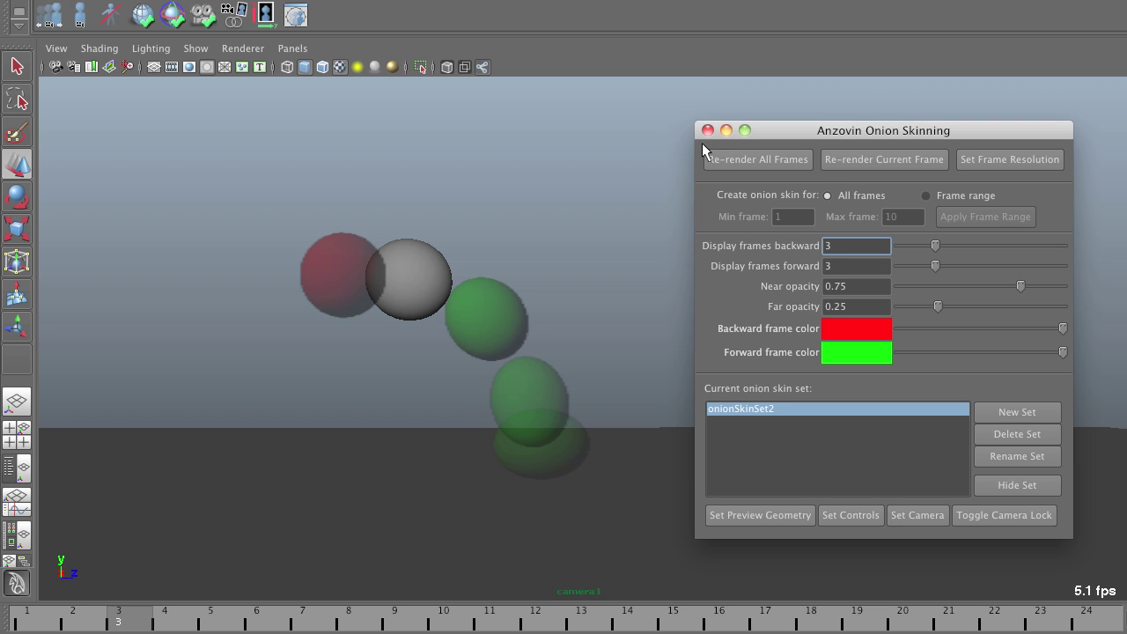
# Fade the onion-skin ghosts to near opacity 0.47 and far opacity 0.10, then close the window.
pyautogui.moveTo(871, 136); pyautogui.dragTo(907, 73)
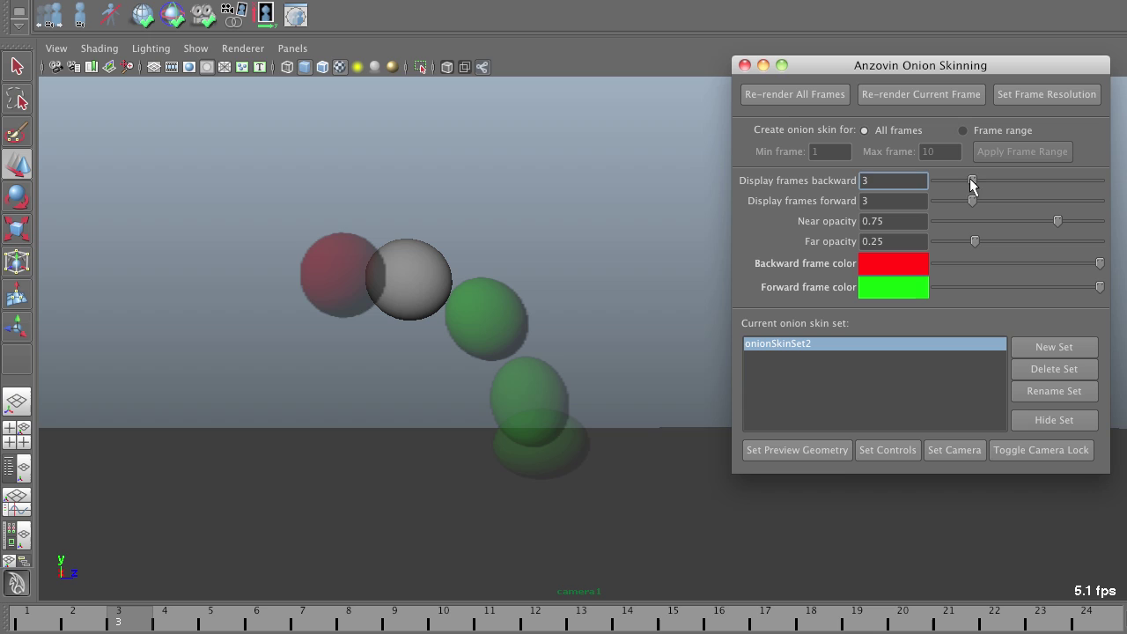
pyautogui.moveTo(972, 181); pyautogui.dragTo(1012, 179)
pyautogui.moveTo(975, 235); pyautogui.dragTo(958, 235)
pyautogui.moveTo(1057, 221); pyautogui.dragTo(1009, 221)
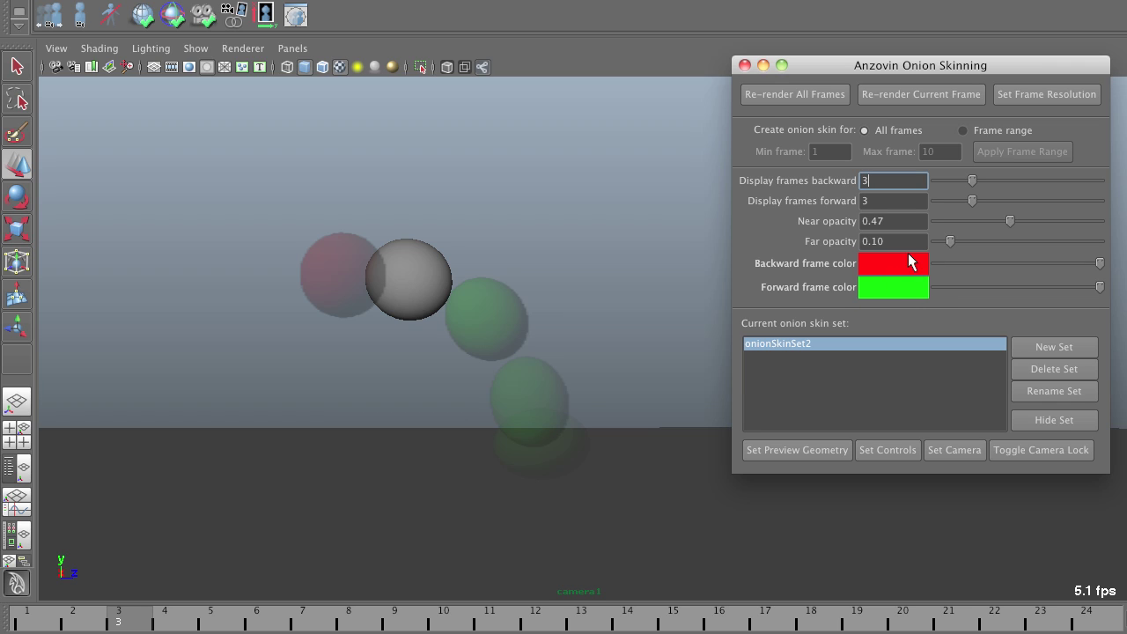
pyautogui.moveTo(924, 68); pyautogui.dragTo(901, 135)
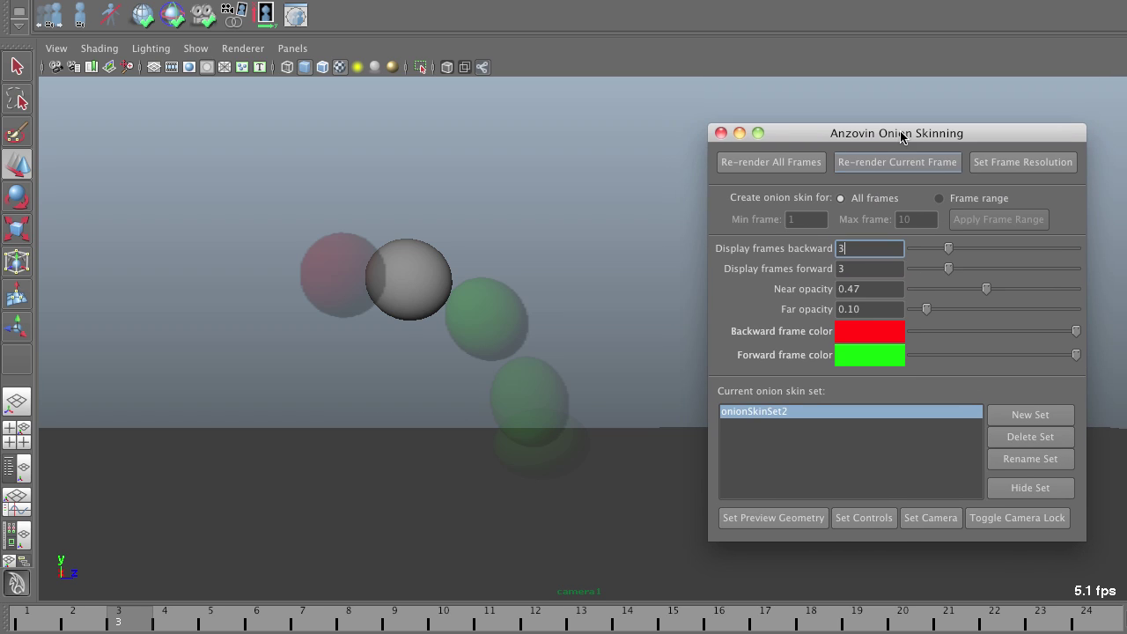
pyautogui.click(721, 133)
# Raise the sphere's frame 3 pose, scrub to compare ghosts, then drop it back beside the red ghost.
pyautogui.click(405, 279)
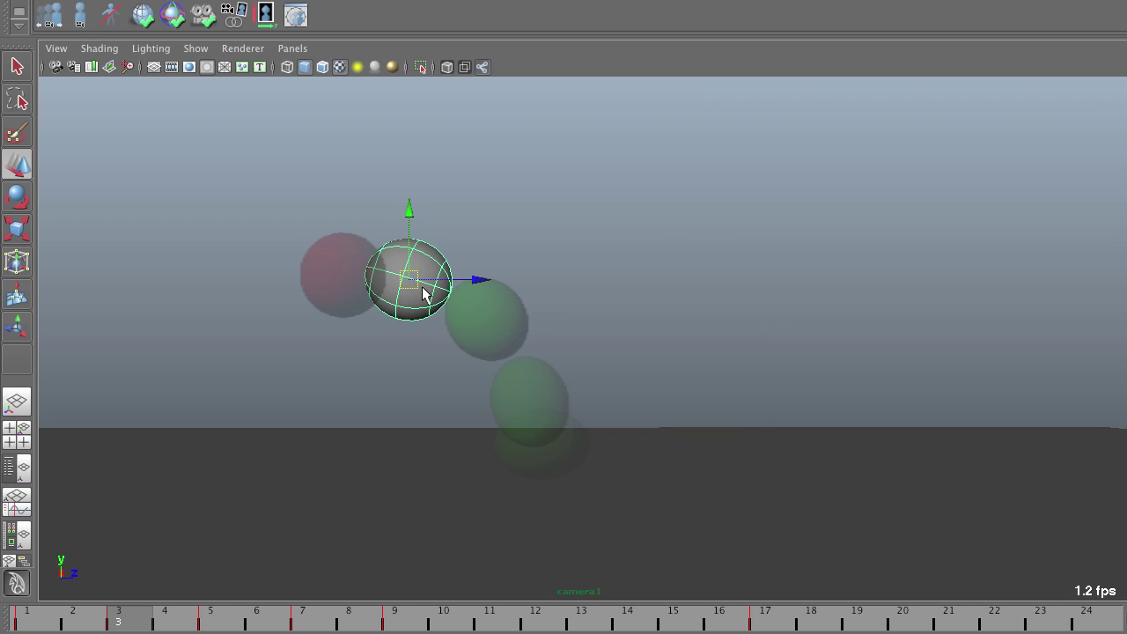
pyautogui.moveTo(410, 280)
pyautogui.mouseDown()
pyautogui.moveTo(393, 277)
pyautogui.moveTo(414, 278)
pyautogui.mouseUp()
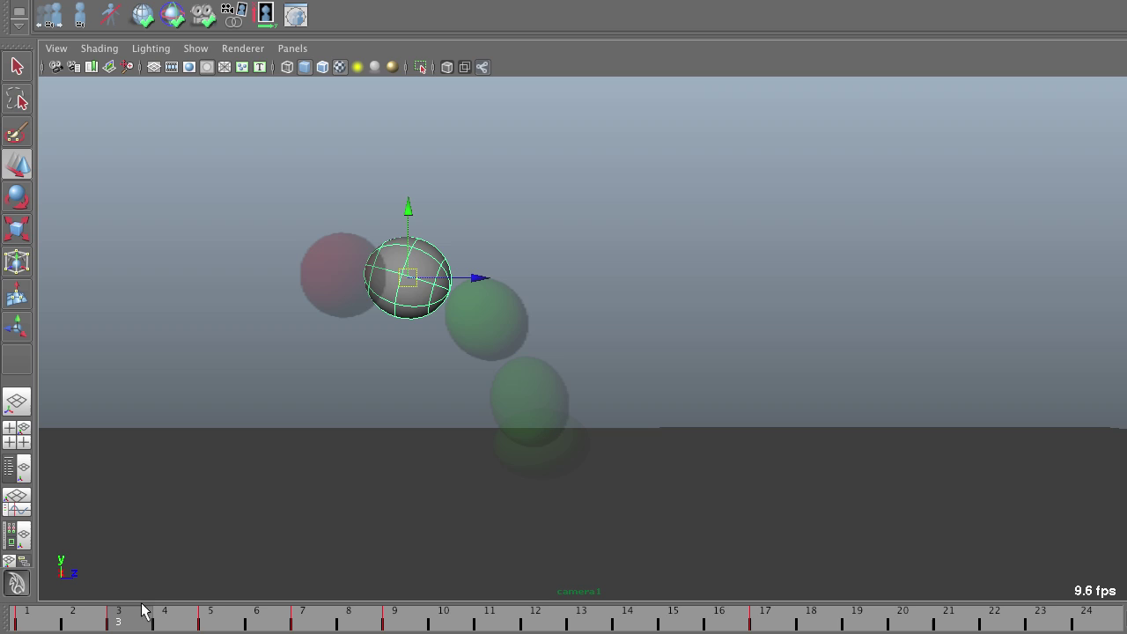
pyautogui.moveTo(410, 279); pyautogui.dragTo(461, 176)
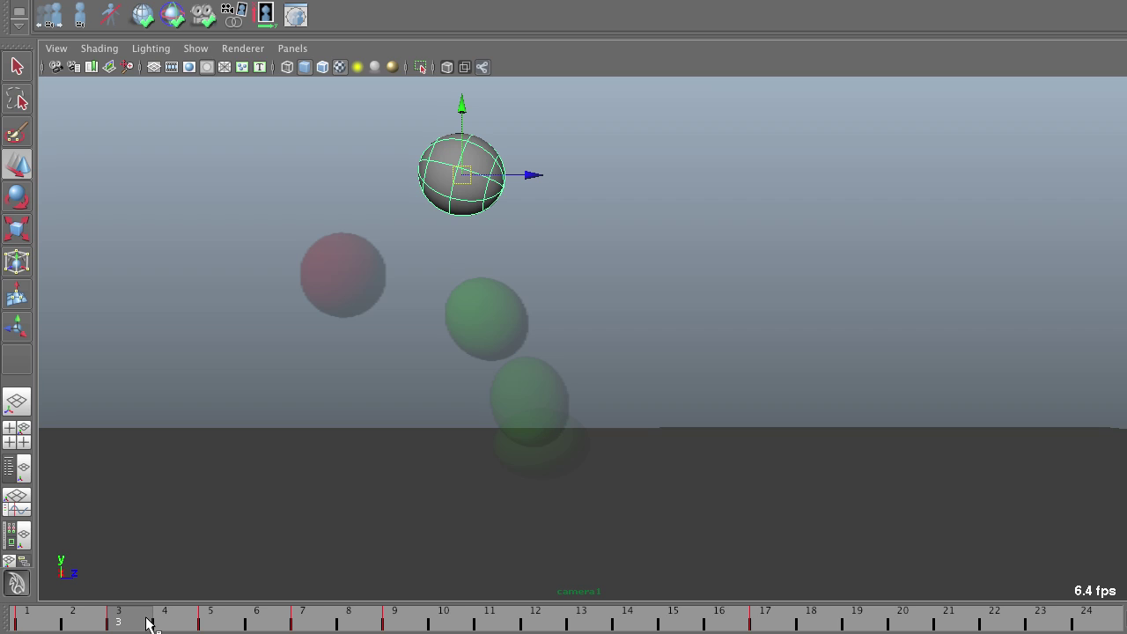
pyautogui.click(208, 622)
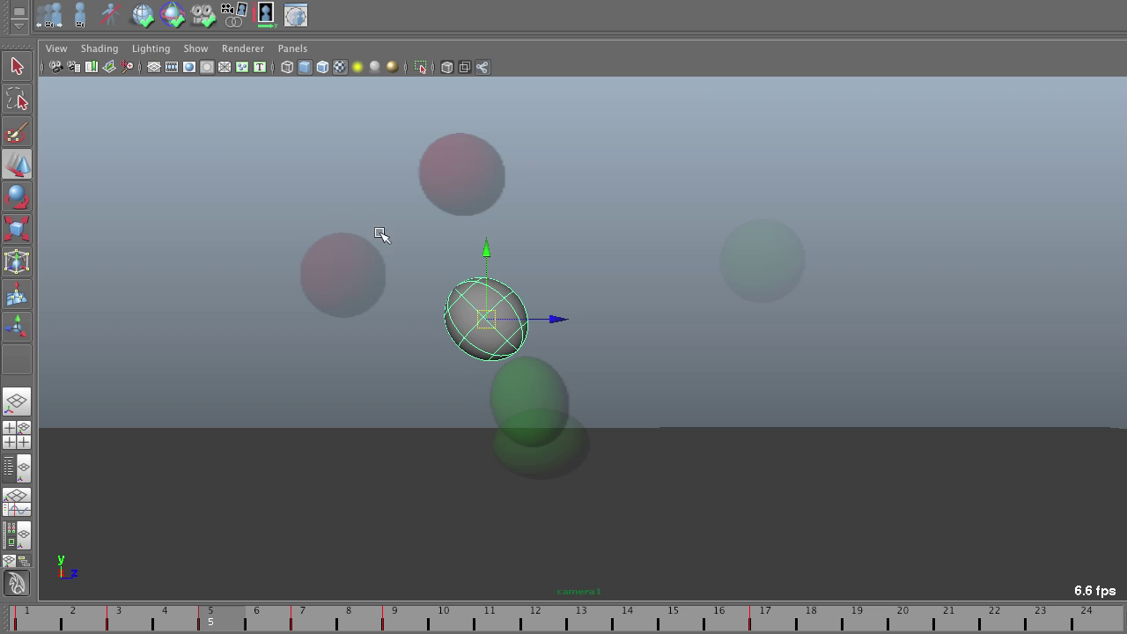
pyautogui.moveTo(224, 623); pyautogui.dragTo(146, 619)
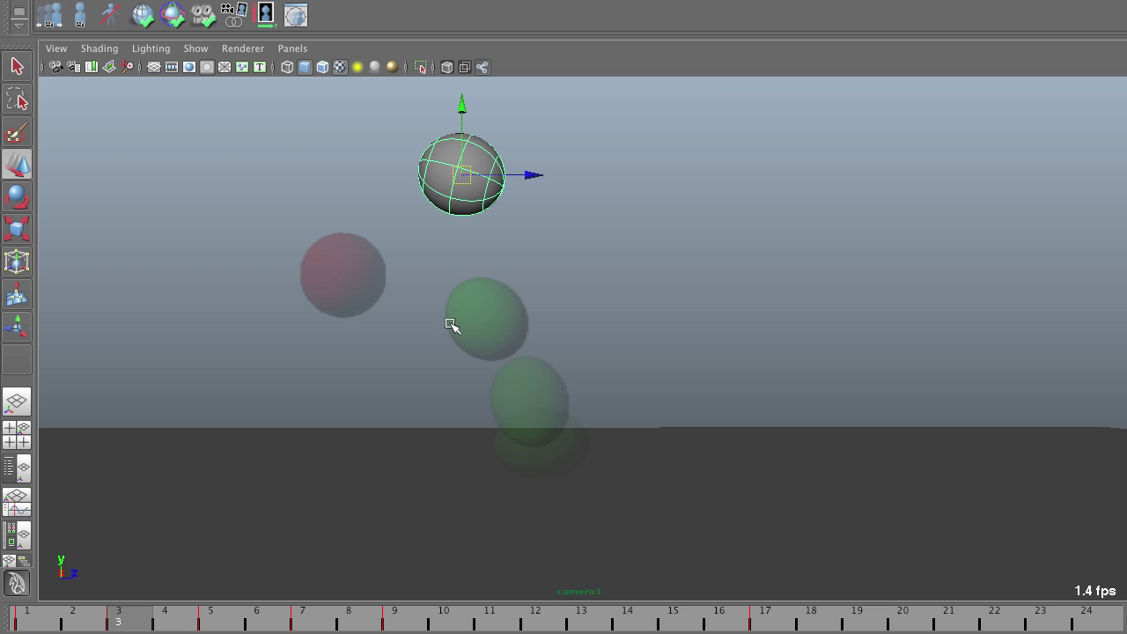
pyautogui.moveTo(469, 172); pyautogui.dragTo(404, 277)
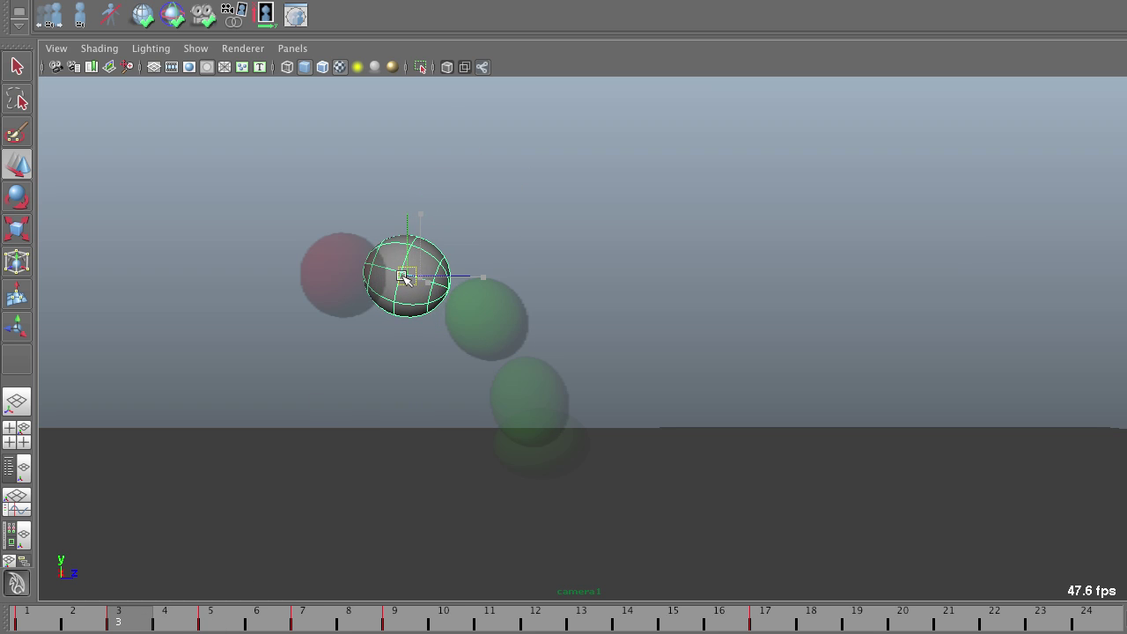
# Nudge the sphere at frames 5 and 7 and tilt the frame-7 pose along its arc.
pyautogui.click(208, 619)
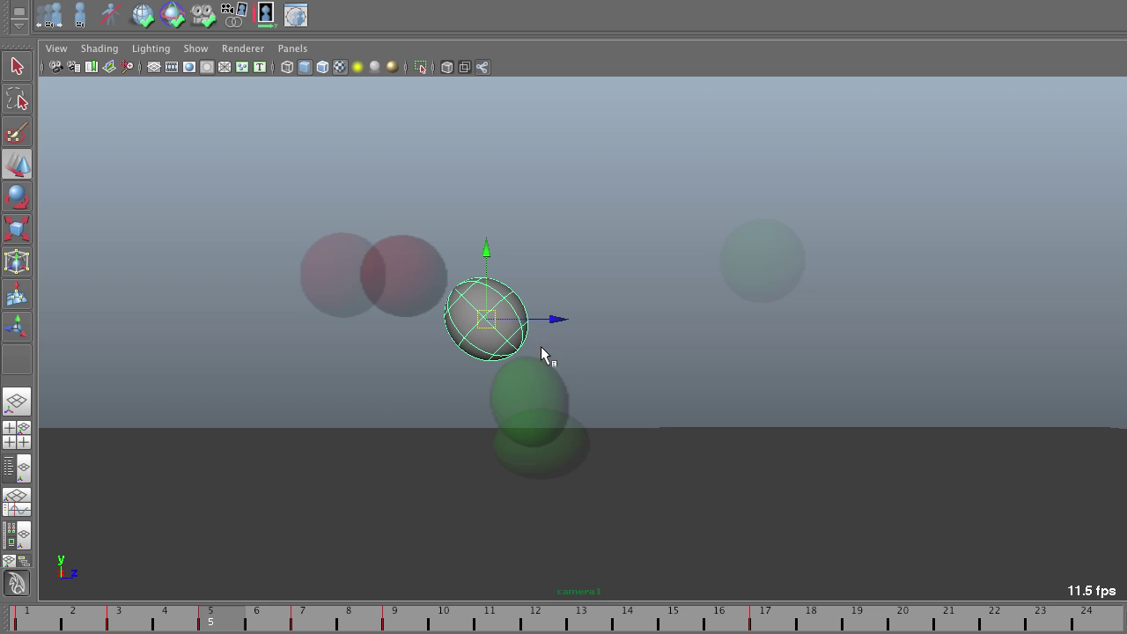
pyautogui.moveTo(486, 319); pyautogui.dragTo(498, 313)
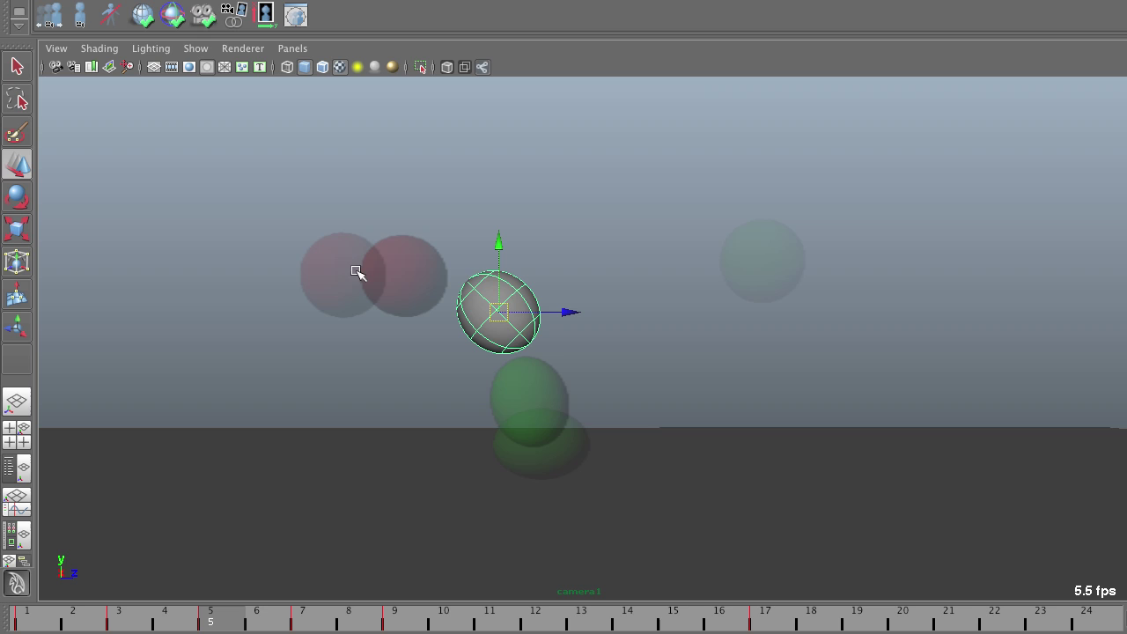
pyautogui.click(316, 623)
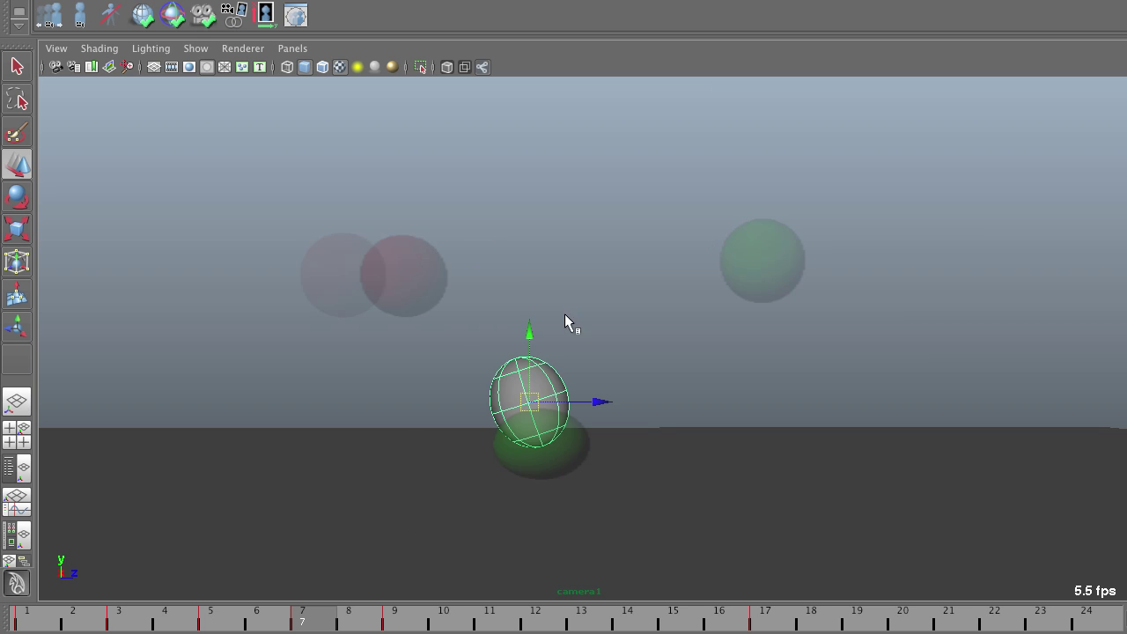
pyautogui.moveTo(529, 398); pyautogui.dragTo(539, 398)
pyautogui.press('e')
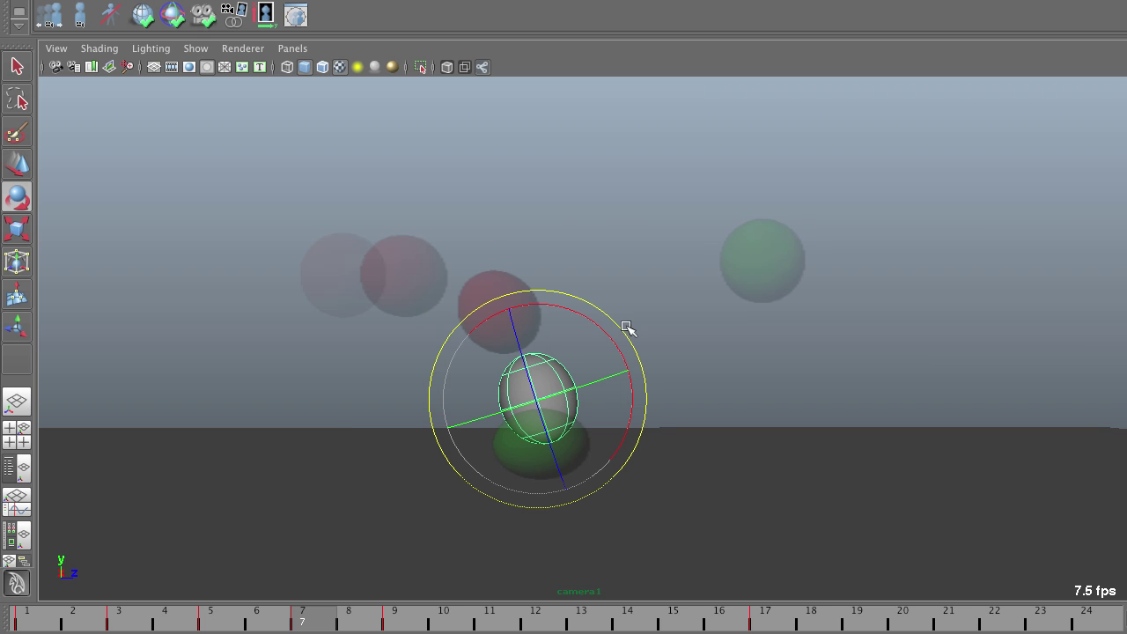
pyautogui.moveTo(624, 327); pyautogui.dragTo(627, 335)
pyautogui.press('w')
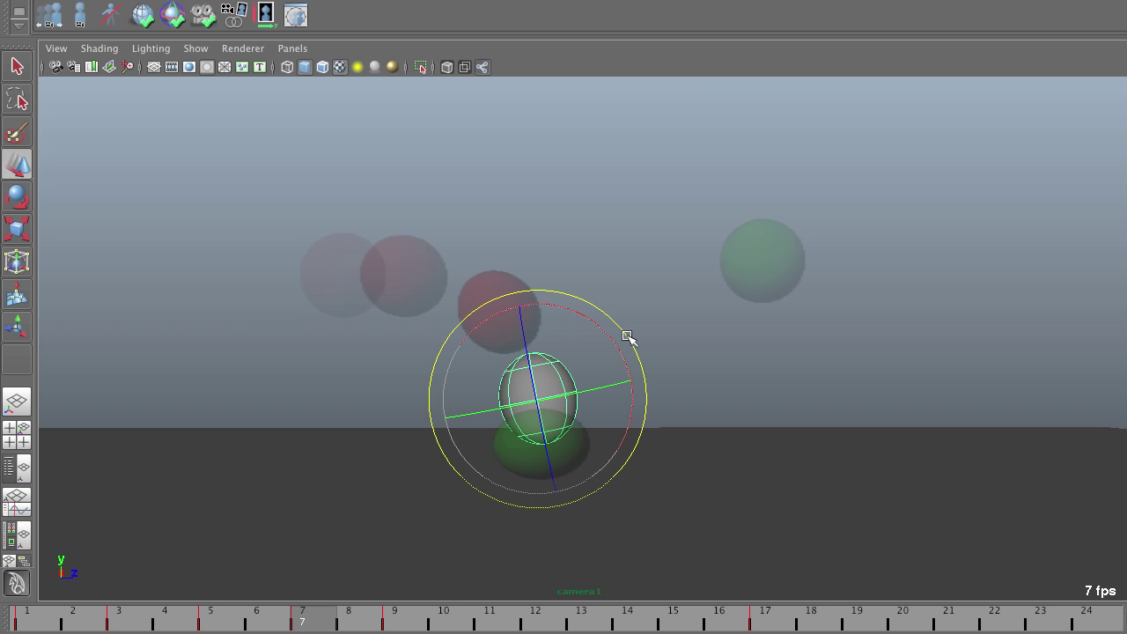
pyautogui.moveTo(546, 402); pyautogui.dragTo(543, 405)
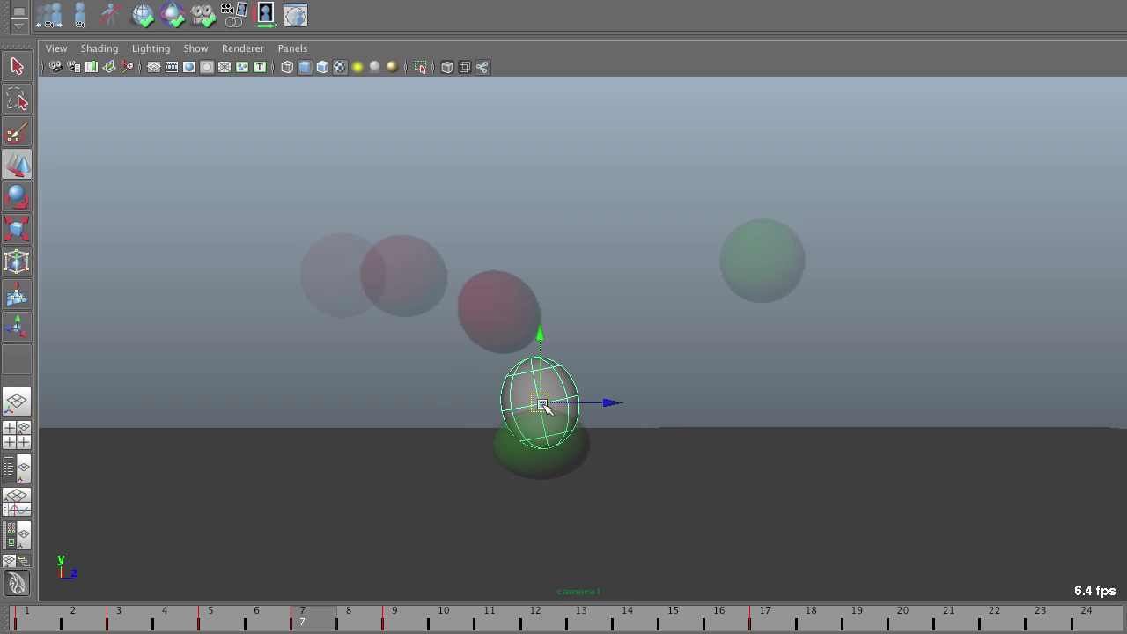
pyautogui.click(582, 623)
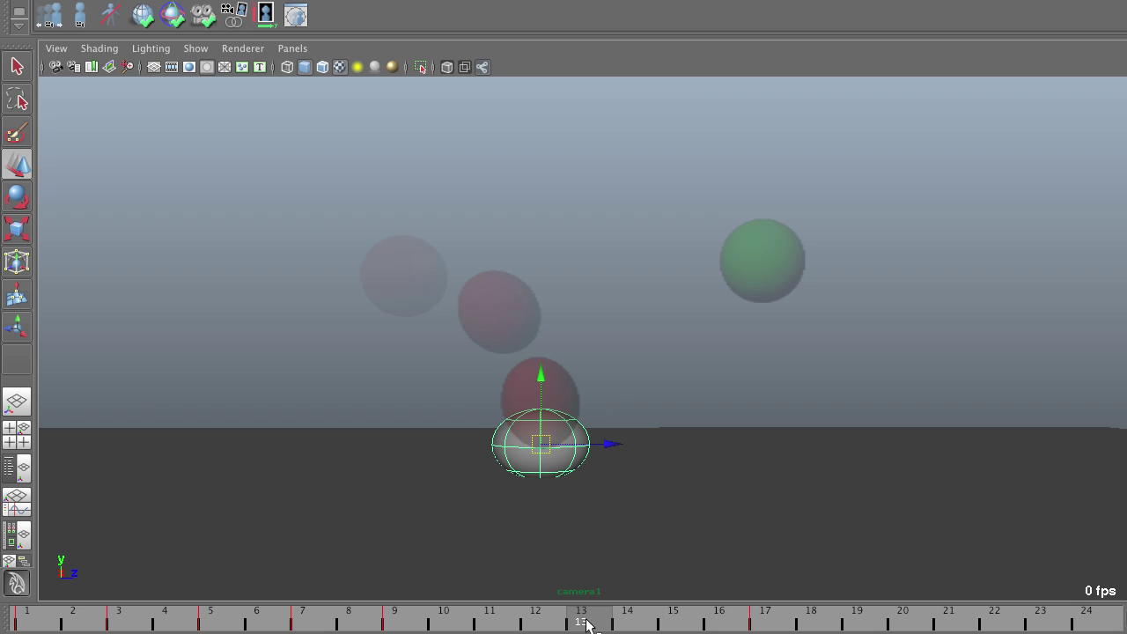
# Lift the squashed frame-13 sphere into mid-air, tilt it, and stretch it lengthwise.
pyautogui.moveTo(541, 444); pyautogui.dragTo(648, 327)
pyautogui.press('s')
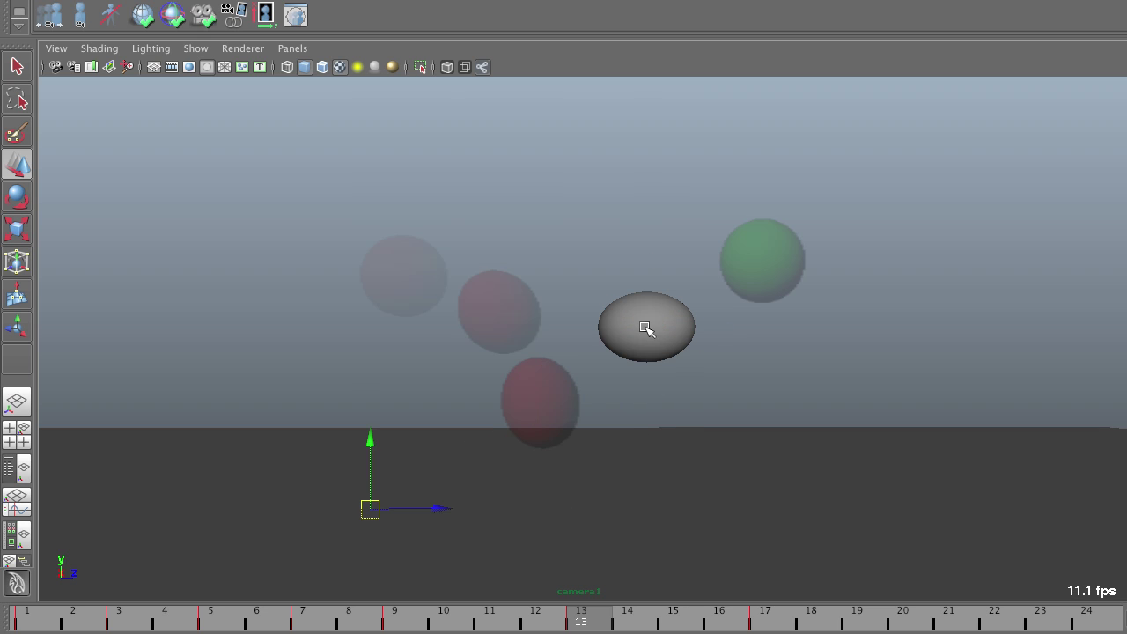
pyautogui.press('e')
pyautogui.moveTo(745, 264); pyautogui.dragTo(752, 317)
pyautogui.press('r')
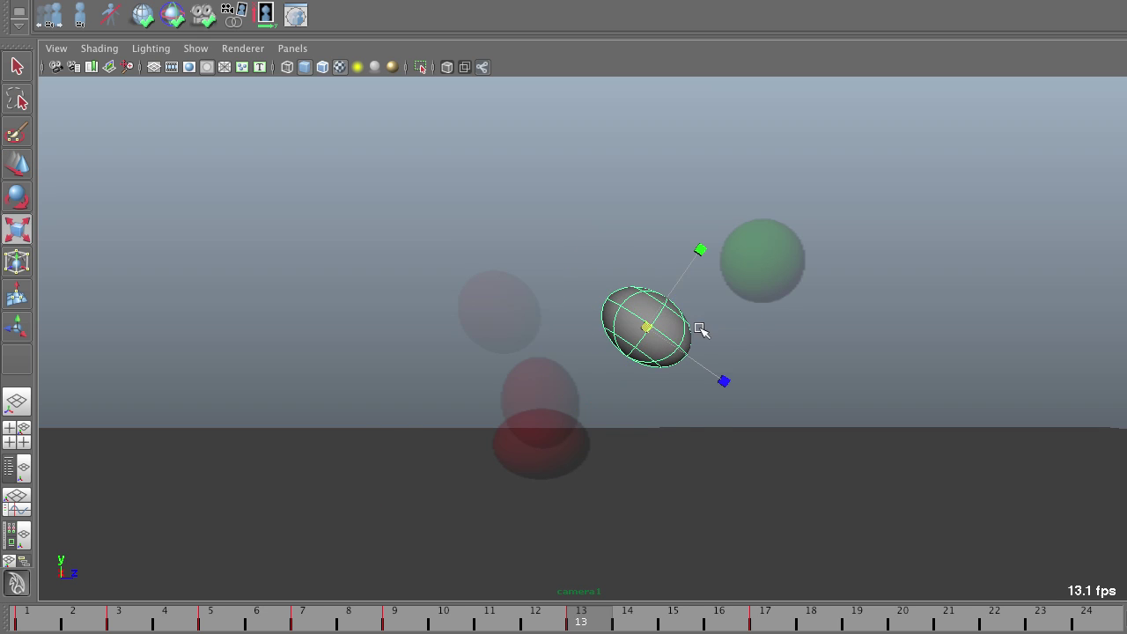
pyautogui.moveTo(654, 330); pyautogui.dragTo(619, 322)
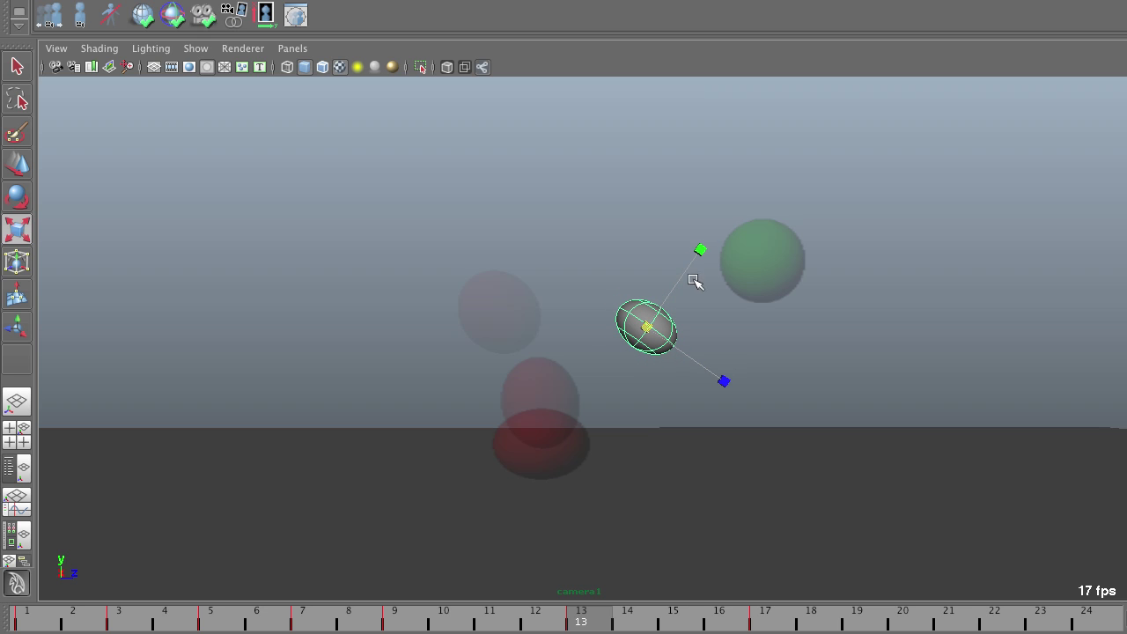
pyautogui.moveTo(700, 250); pyautogui.dragTo(749, 188)
# Shift the stretched ball up-left toward the green ghost and review frames 8 to 11.
pyautogui.press('e')
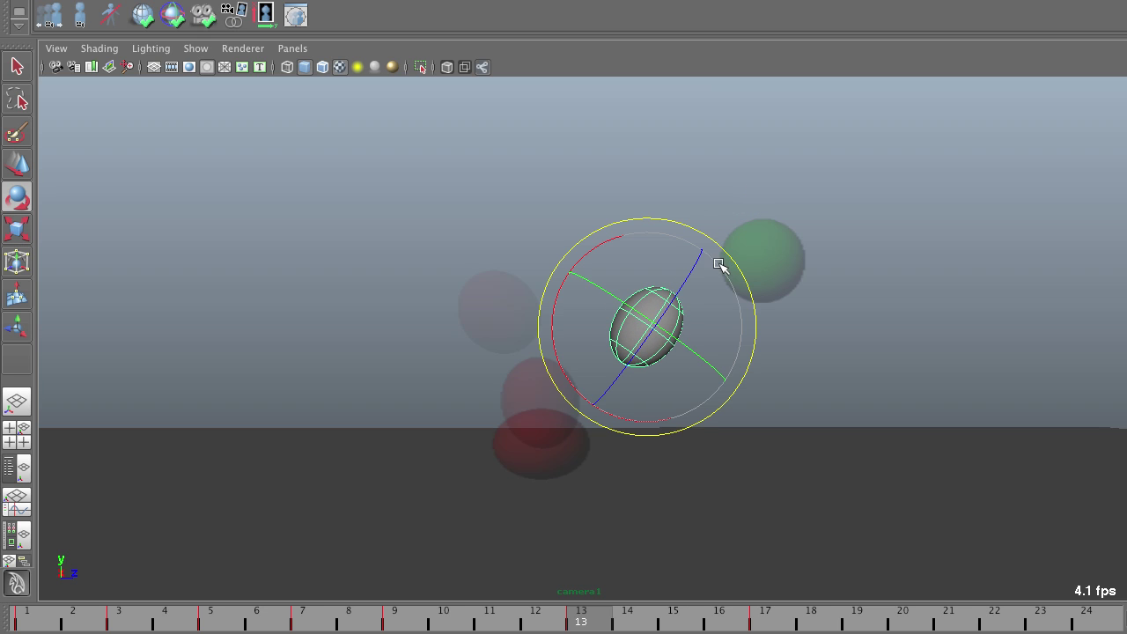
pyautogui.press('w')
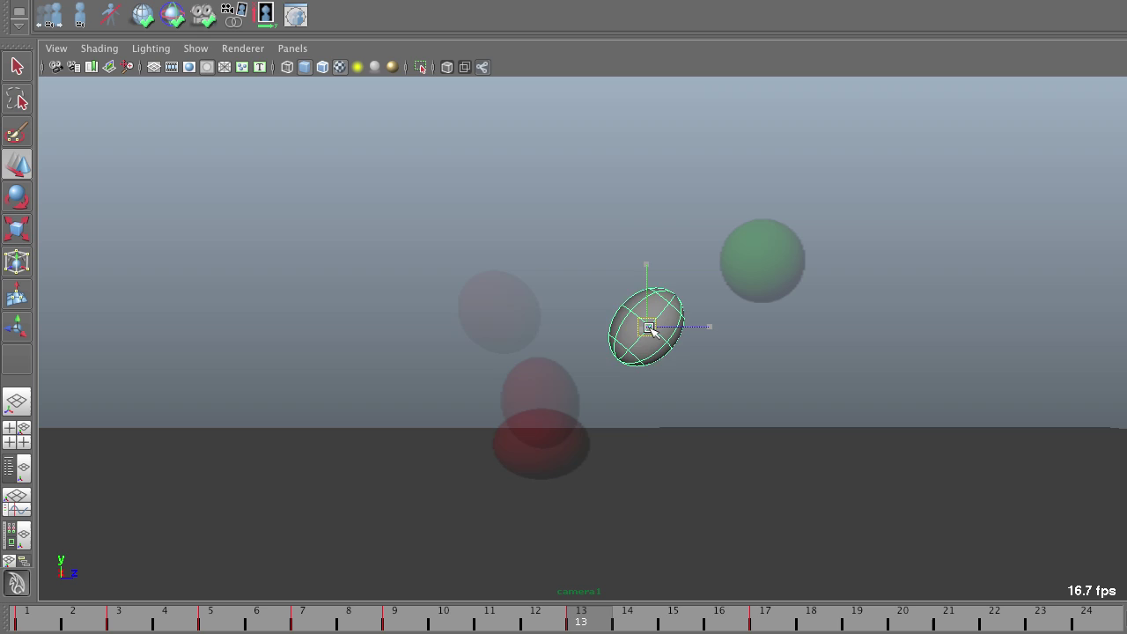
pyautogui.moveTo(650, 329); pyautogui.dragTo(638, 316)
pyautogui.press('r')
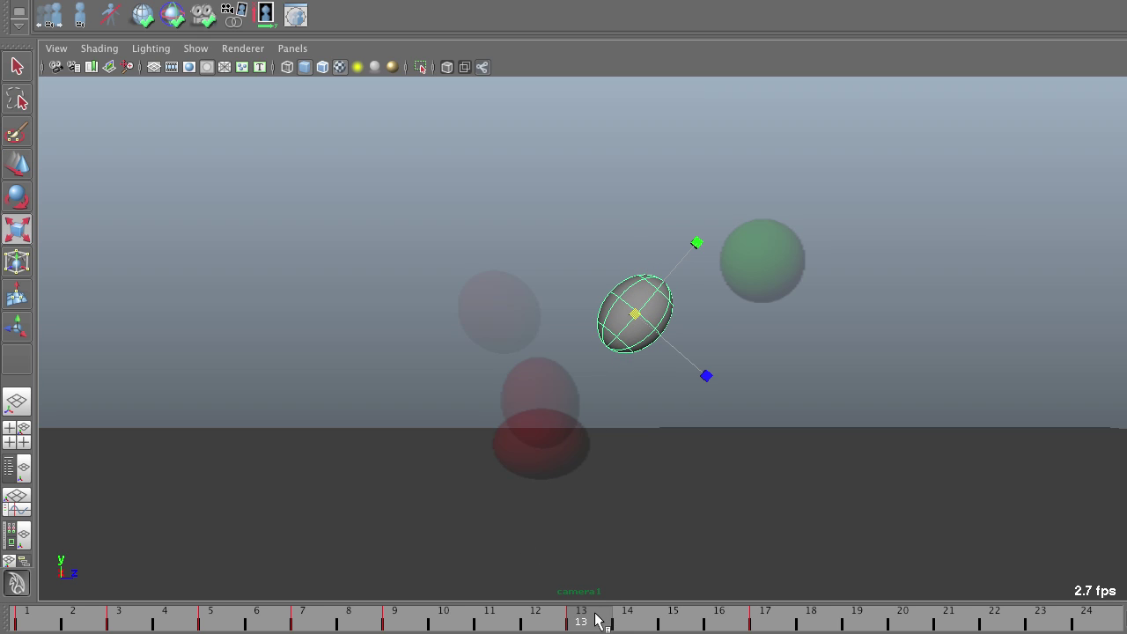
pyautogui.moveTo(597, 621); pyautogui.dragTo(516, 620)
pyautogui.moveTo(361, 621); pyautogui.dragTo(523, 619)
# Delete the ball's frame-11 key so it rests squashed on the ground, with the Move tool active.
pyautogui.rightClick(514, 619)
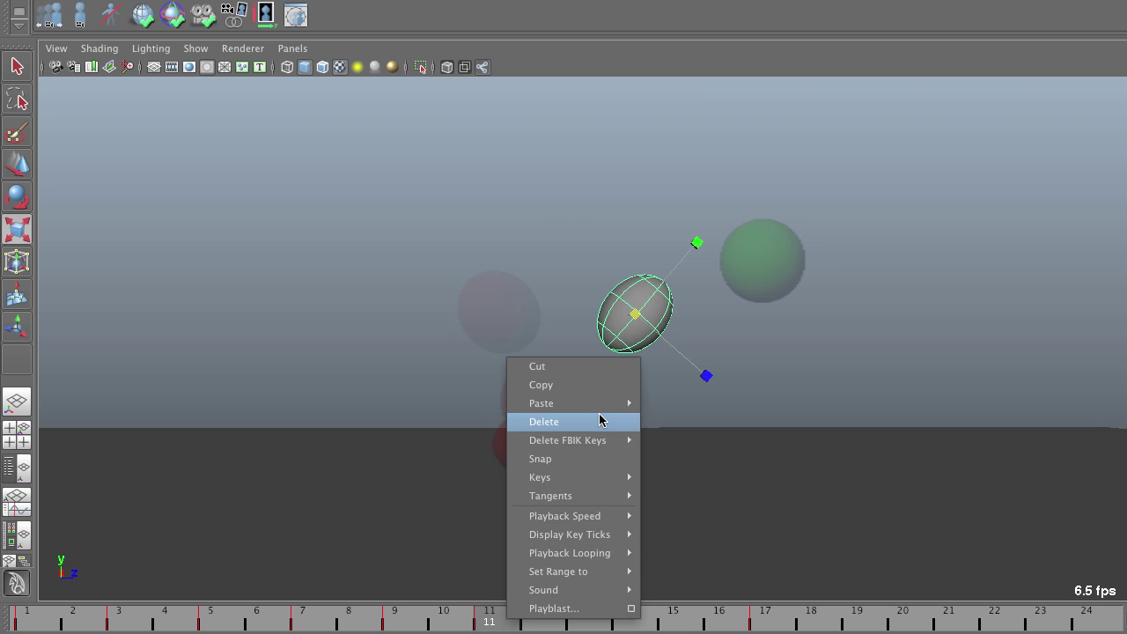
pyautogui.click(599, 419)
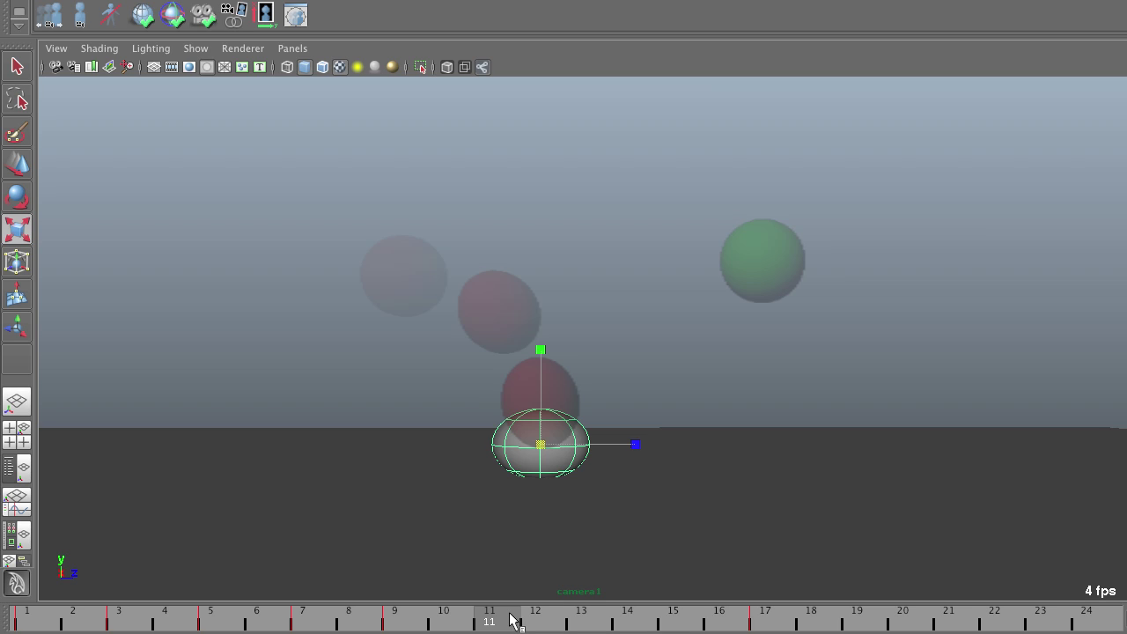
pyautogui.press('w')
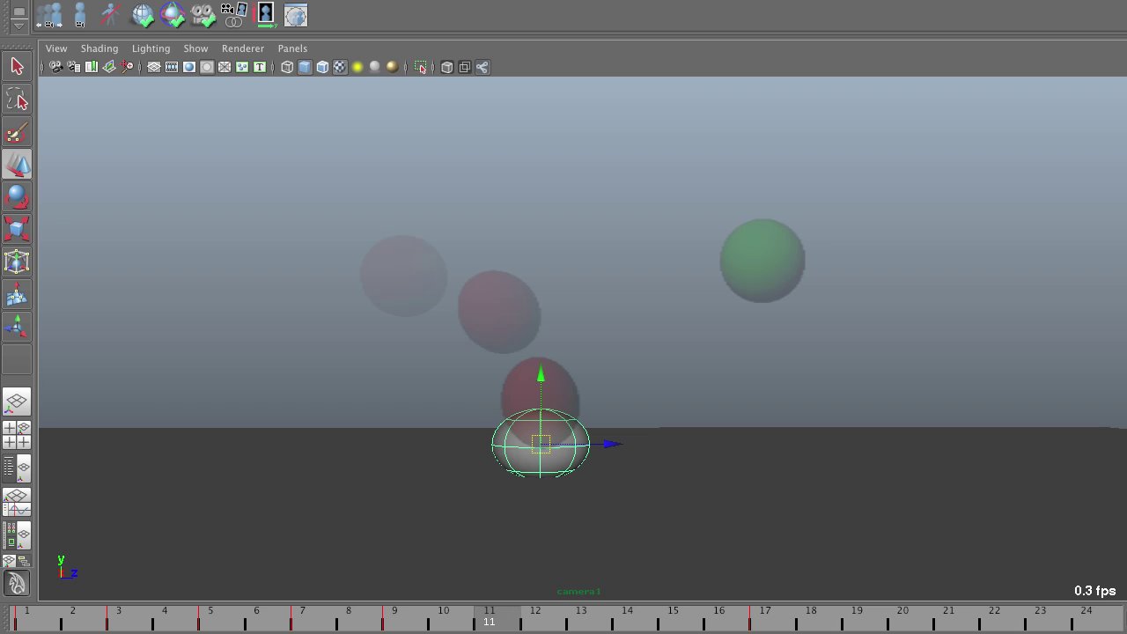
# Change the selection and scrub the ball's motion through to frame 9.
pyautogui.press('Up')
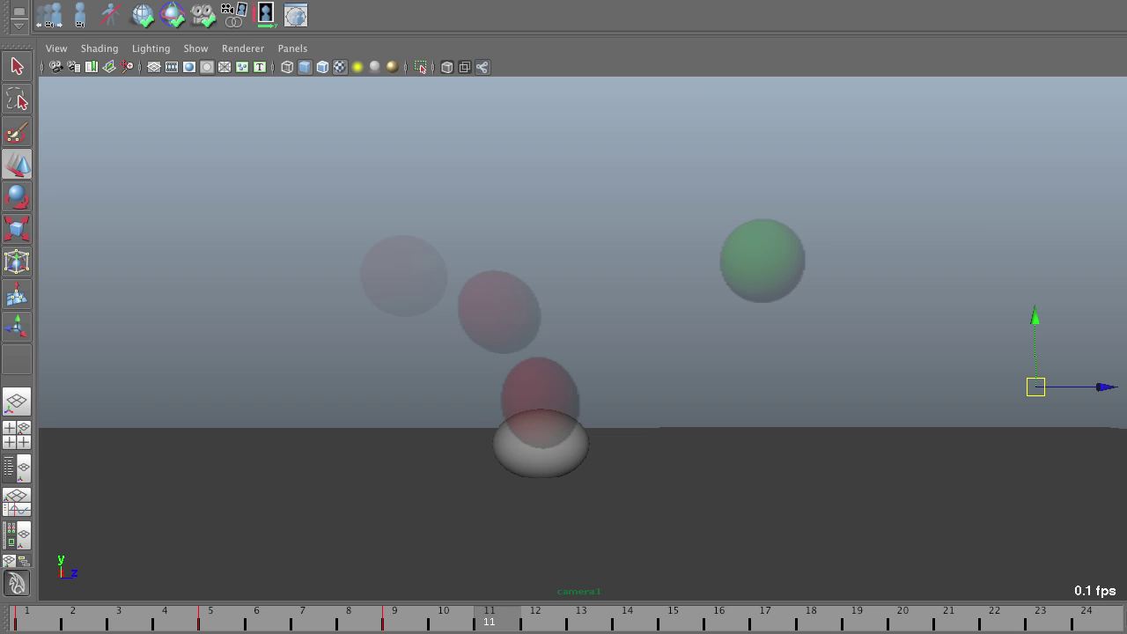
pyautogui.moveTo(304, 619); pyautogui.dragTo(390, 623)
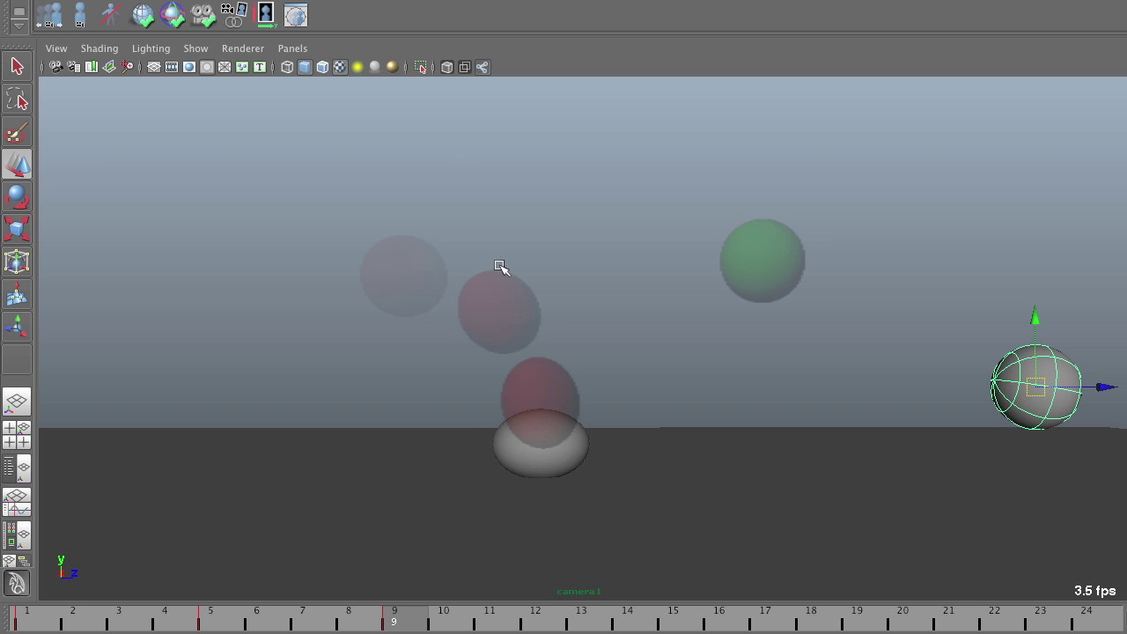
# Create onion-skin set 'sphereOnionSkin' using the selected sphere as preview geometry and controls, plus the camera.
pyautogui.click(296, 18)
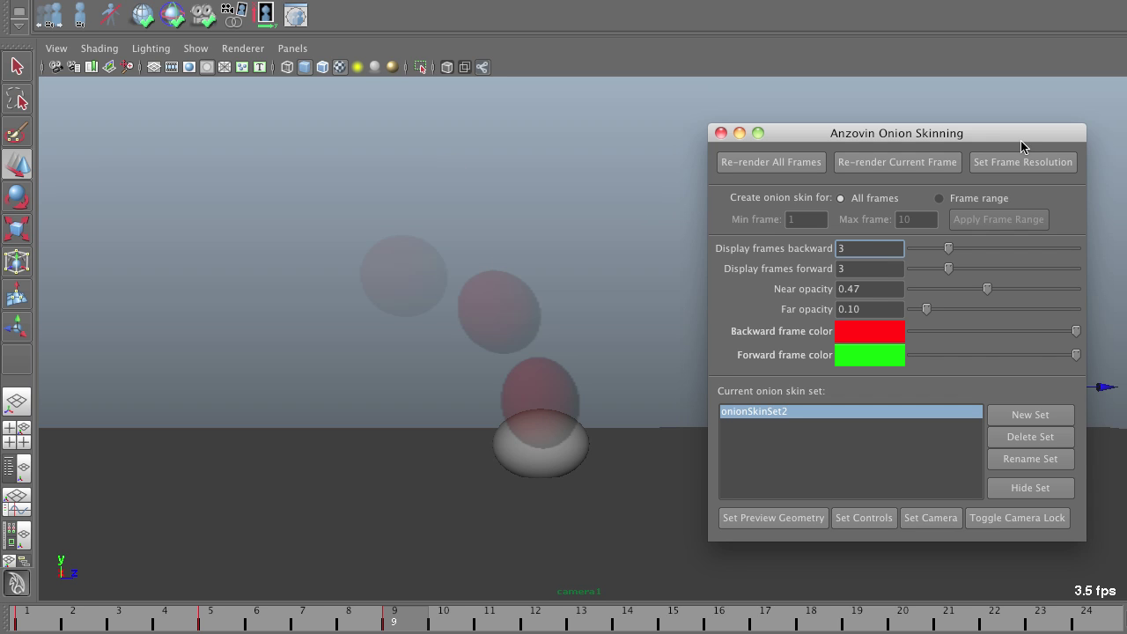
pyautogui.moveTo(884, 139); pyautogui.dragTo(599, 116)
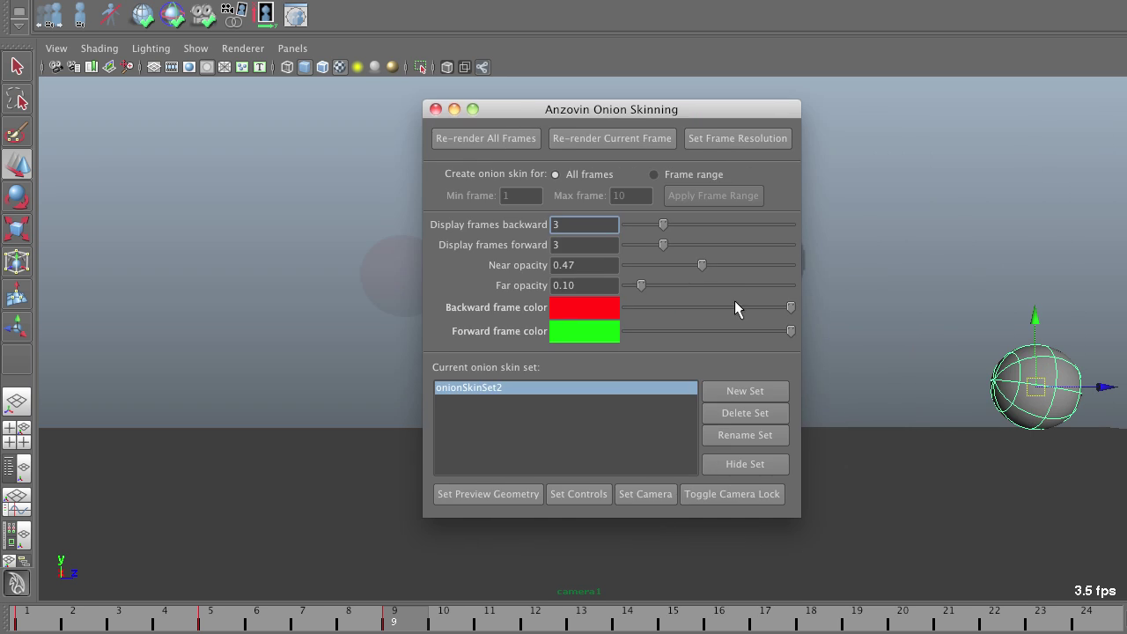
pyautogui.click(746, 392)
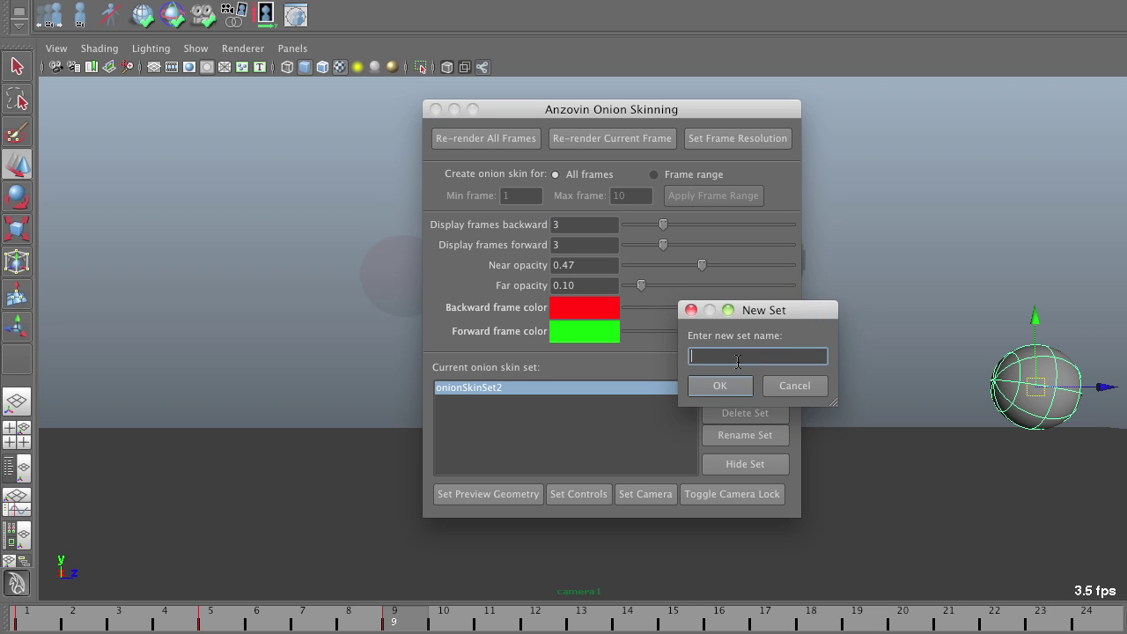
pyautogui.write('sphereOnionSkin')
pyautogui.click(733, 392)
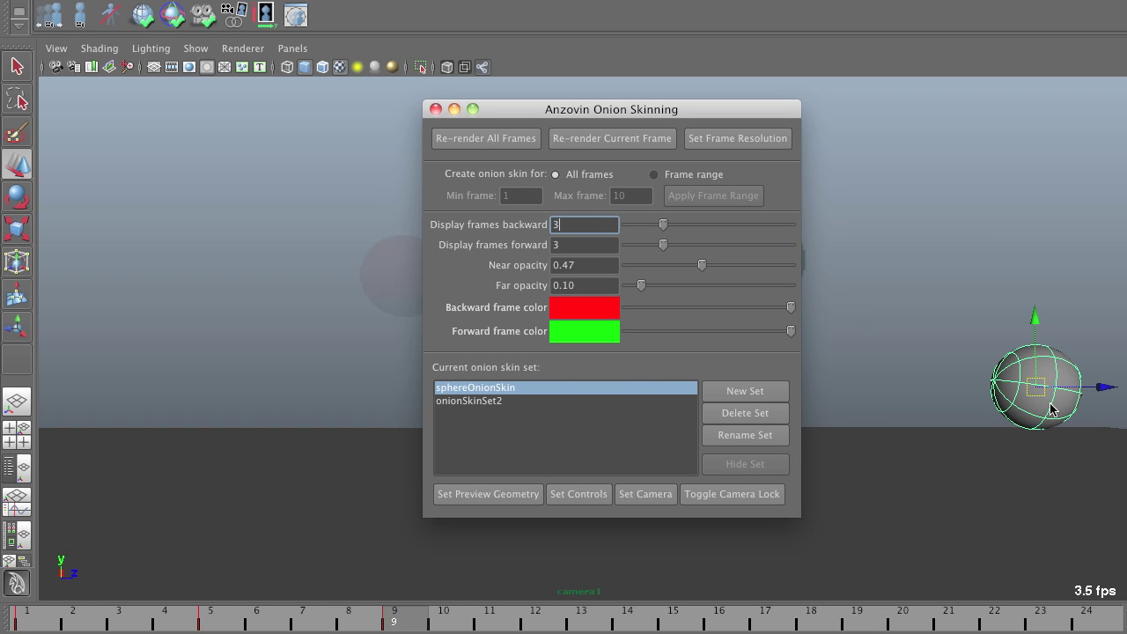
pyautogui.click(521, 496)
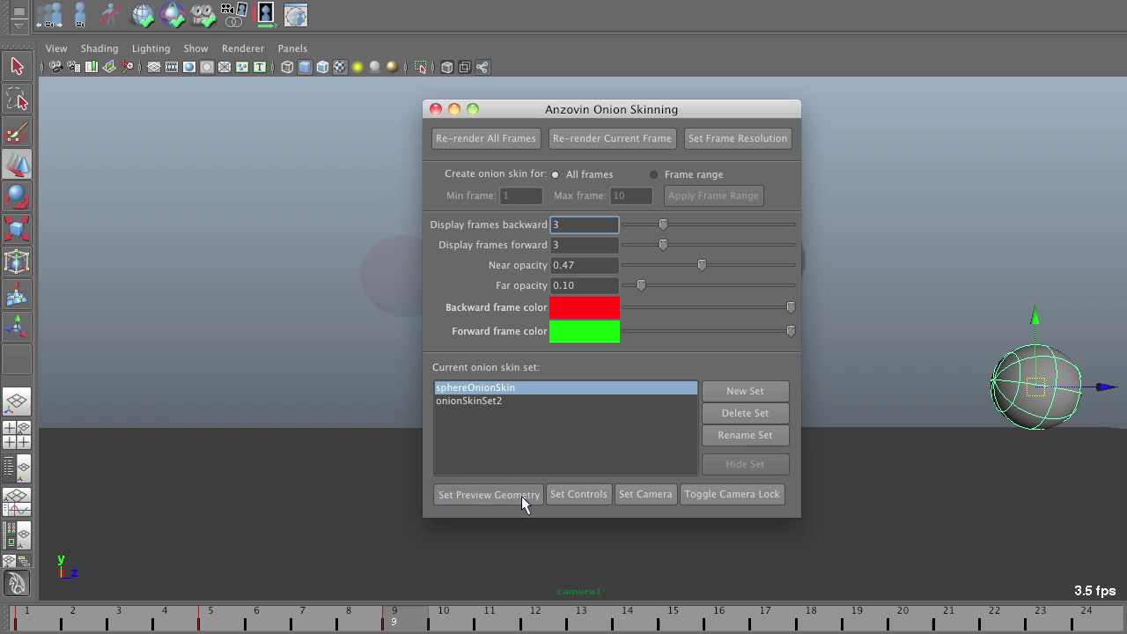
pyautogui.click(571, 496)
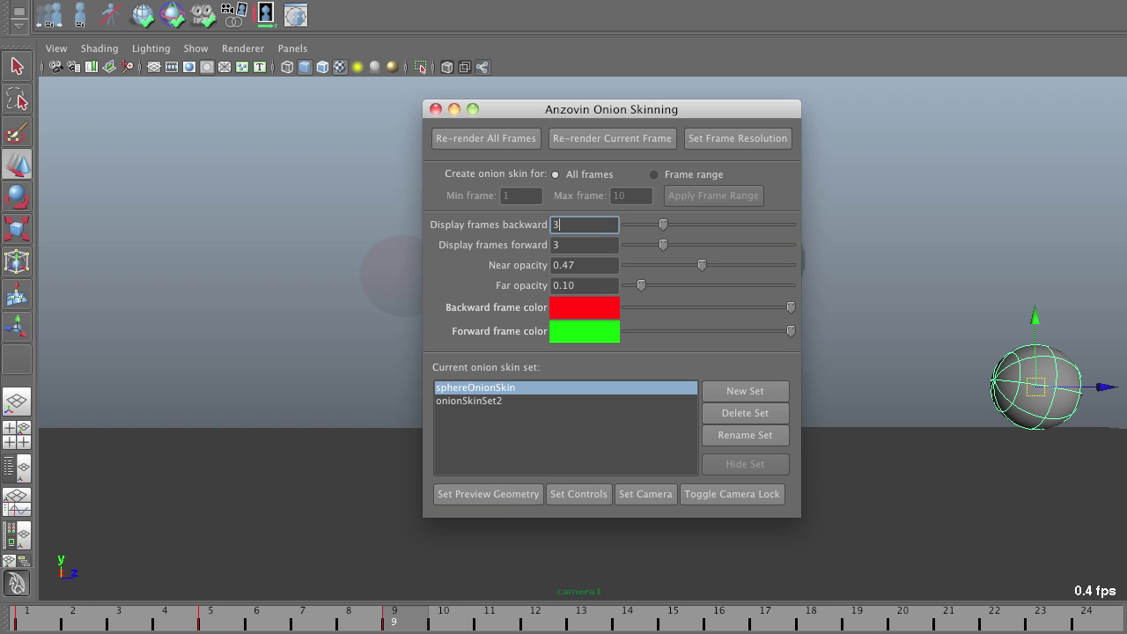
pyautogui.click(651, 496)
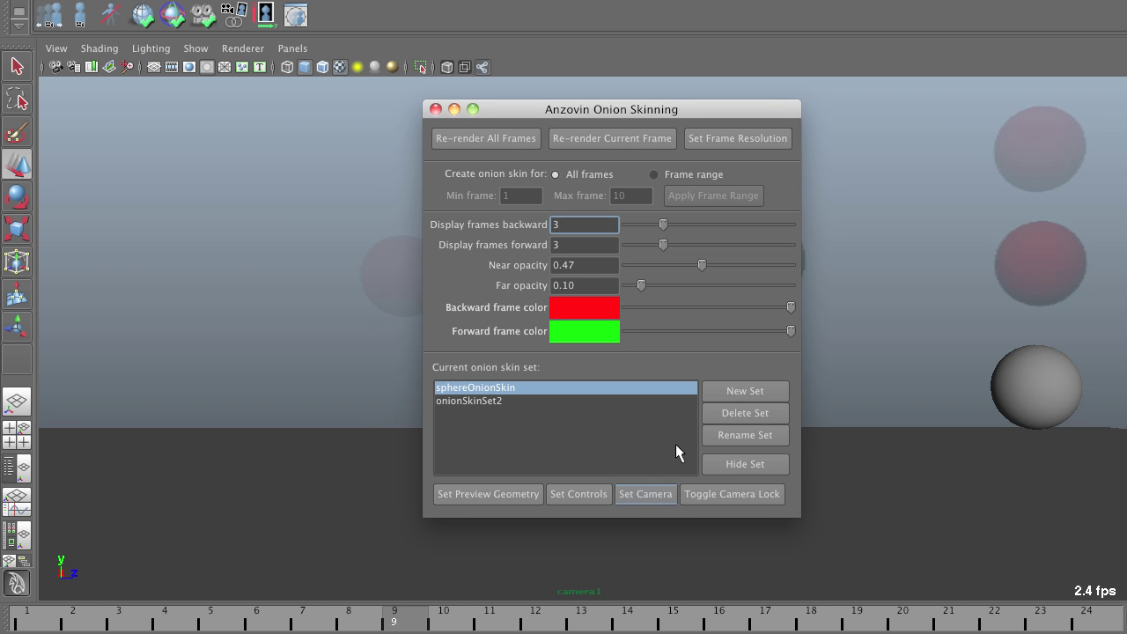
# Hide and reshow onionSkinSet2's ghosts at frame 6, then hide the sphereOnionSkin ghosts.
pyautogui.moveTo(690, 109); pyautogui.dragTo(270, 99)
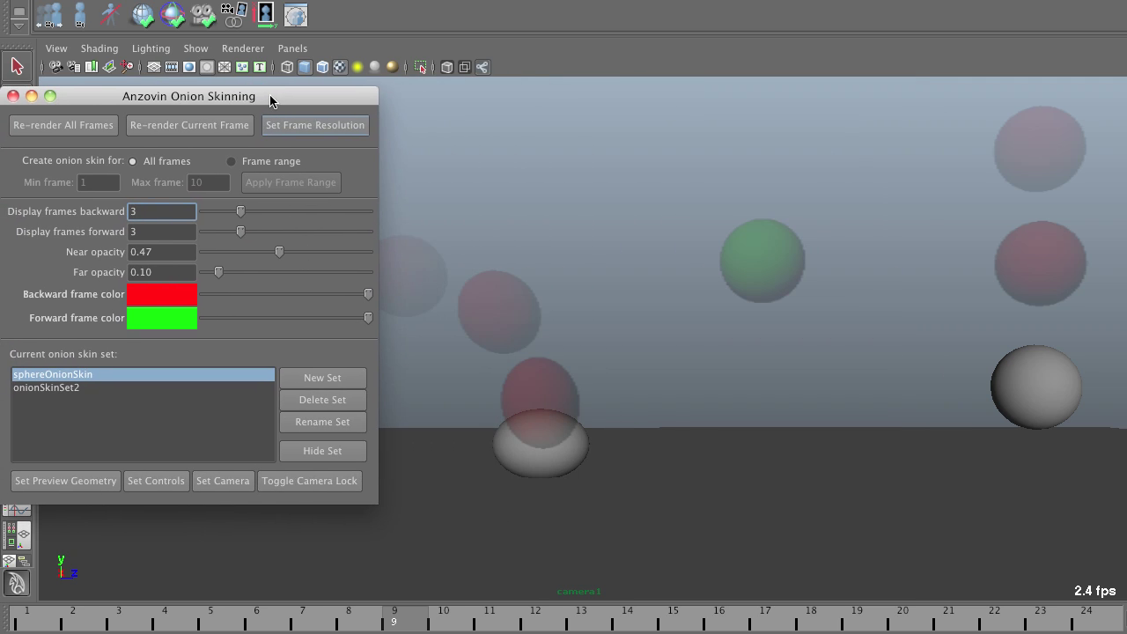
pyautogui.click(82, 387)
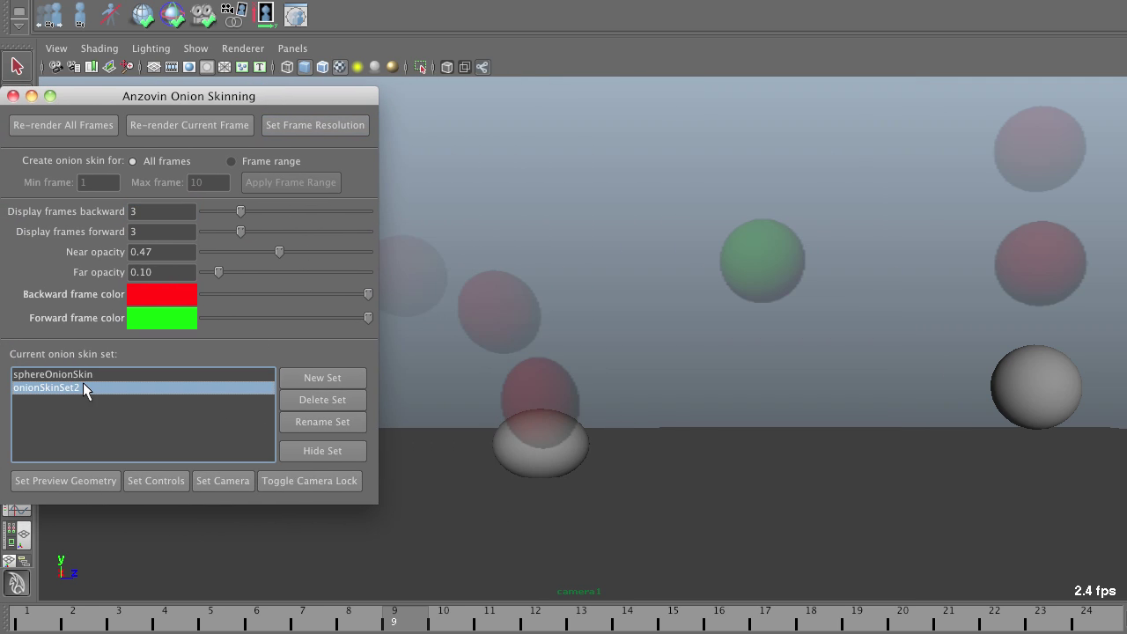
pyautogui.moveTo(402, 617); pyautogui.dragTo(270, 626)
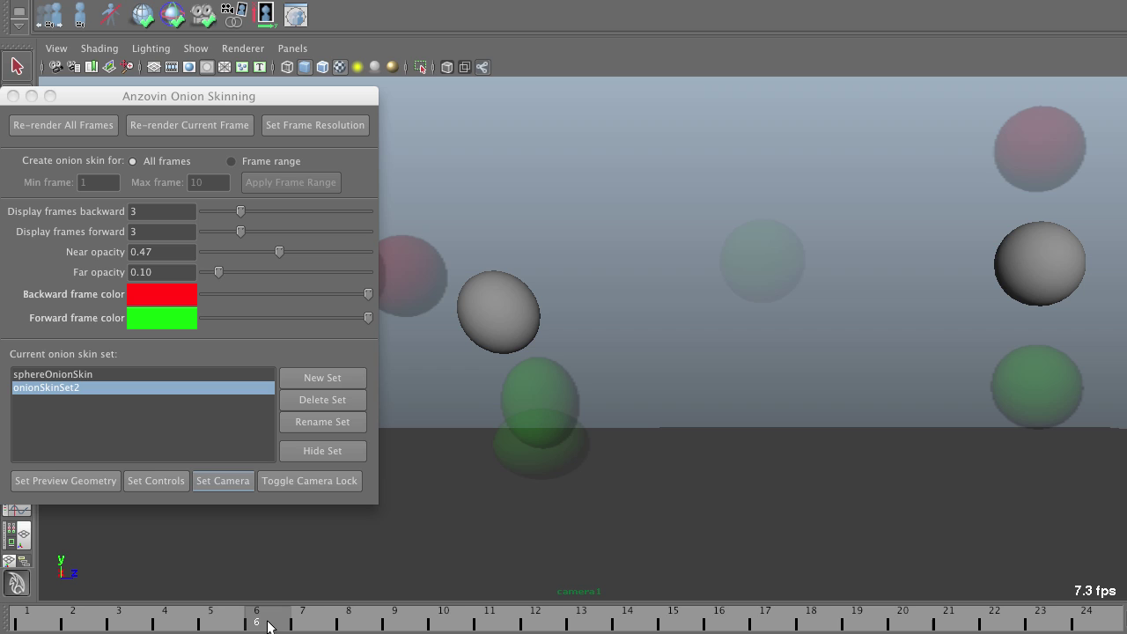
pyautogui.click(338, 452)
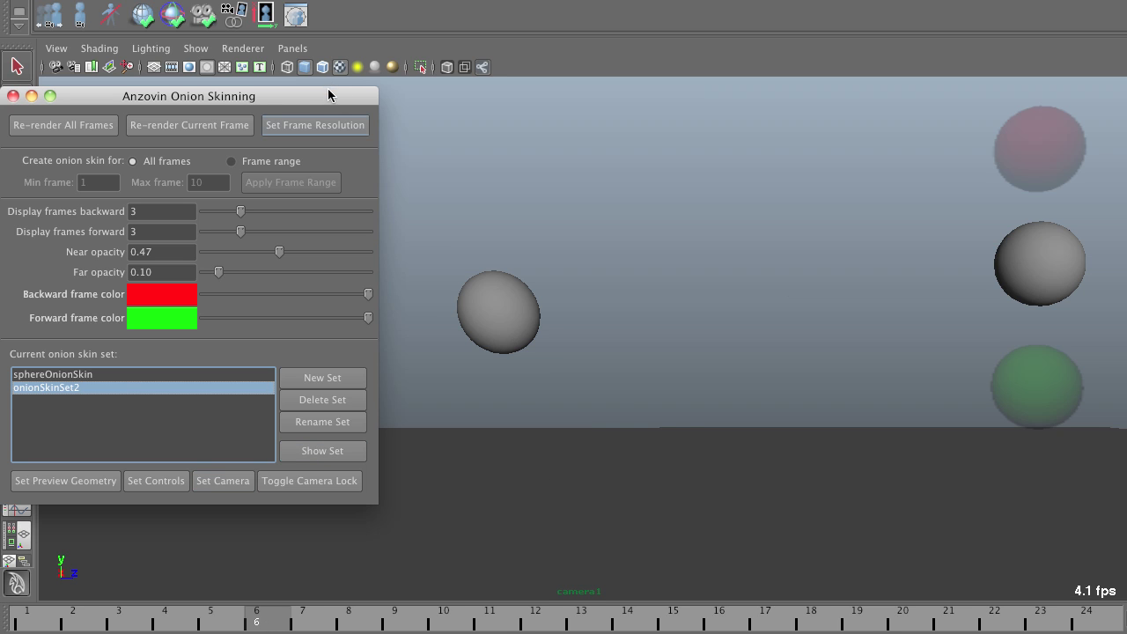
pyautogui.moveTo(342, 100); pyautogui.dragTo(763, 396)
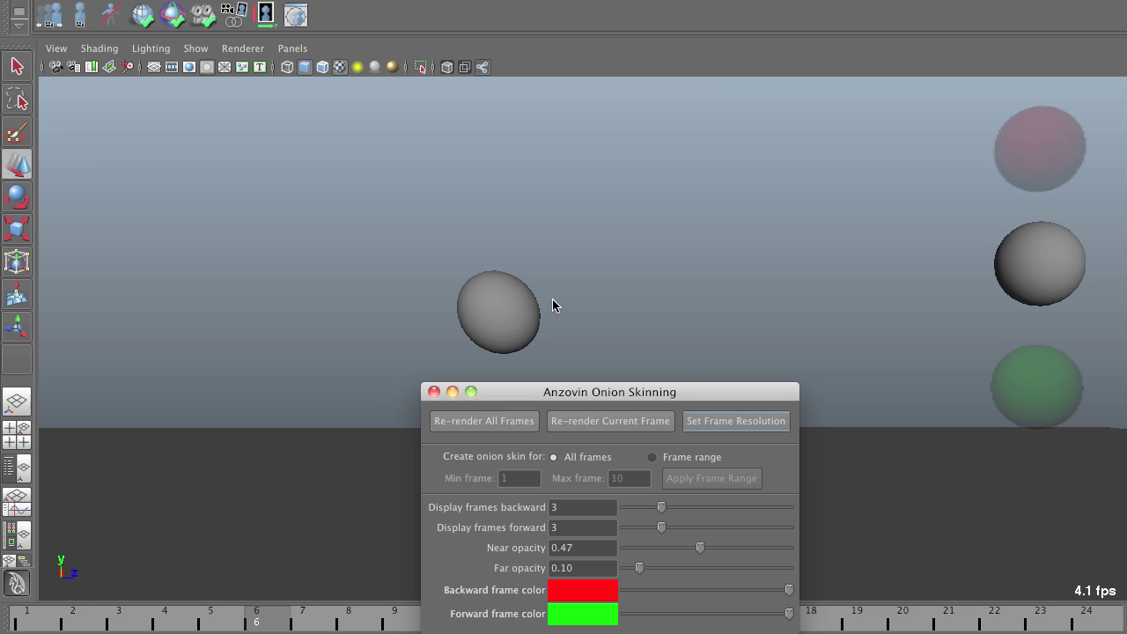
pyautogui.moveTo(688, 396); pyautogui.dragTo(260, 95)
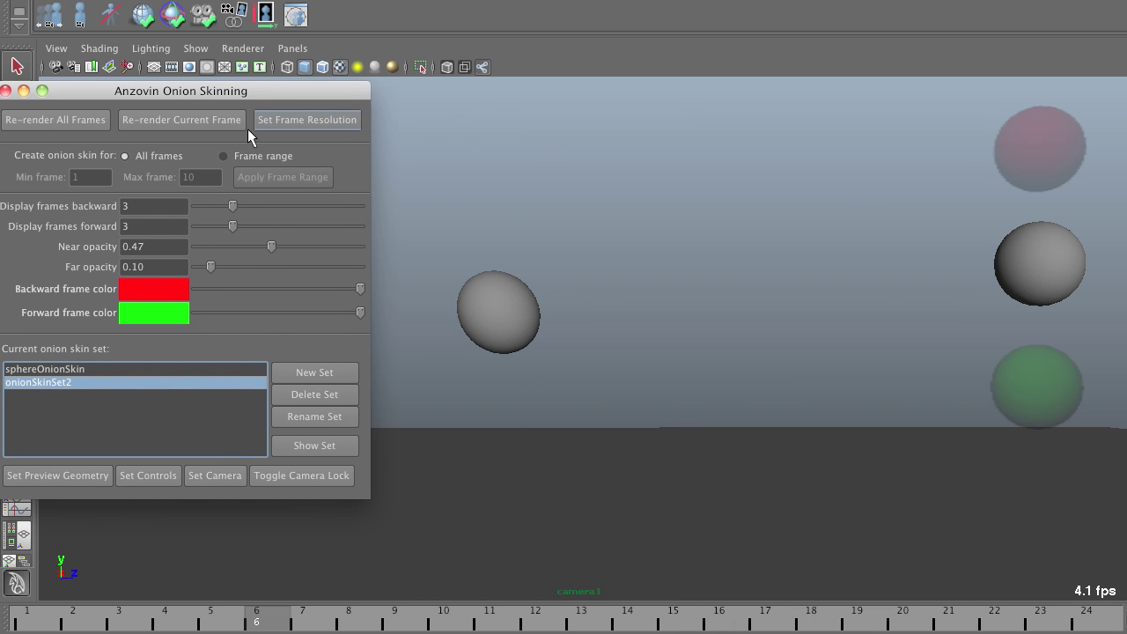
pyautogui.click(313, 445)
pyautogui.click(163, 369)
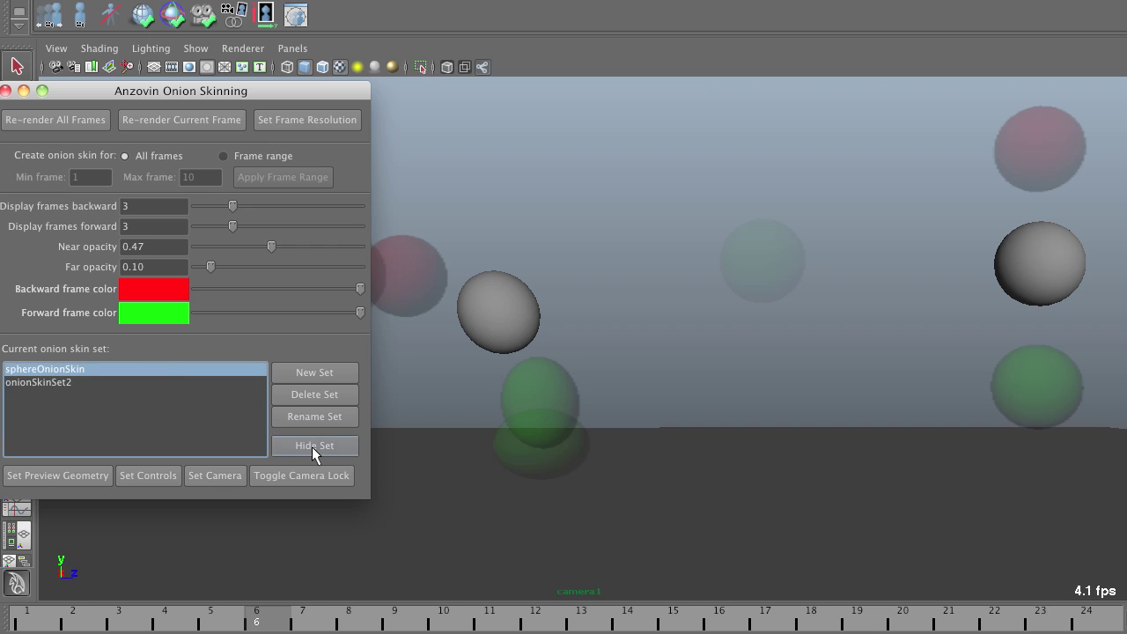
pyautogui.click(313, 445)
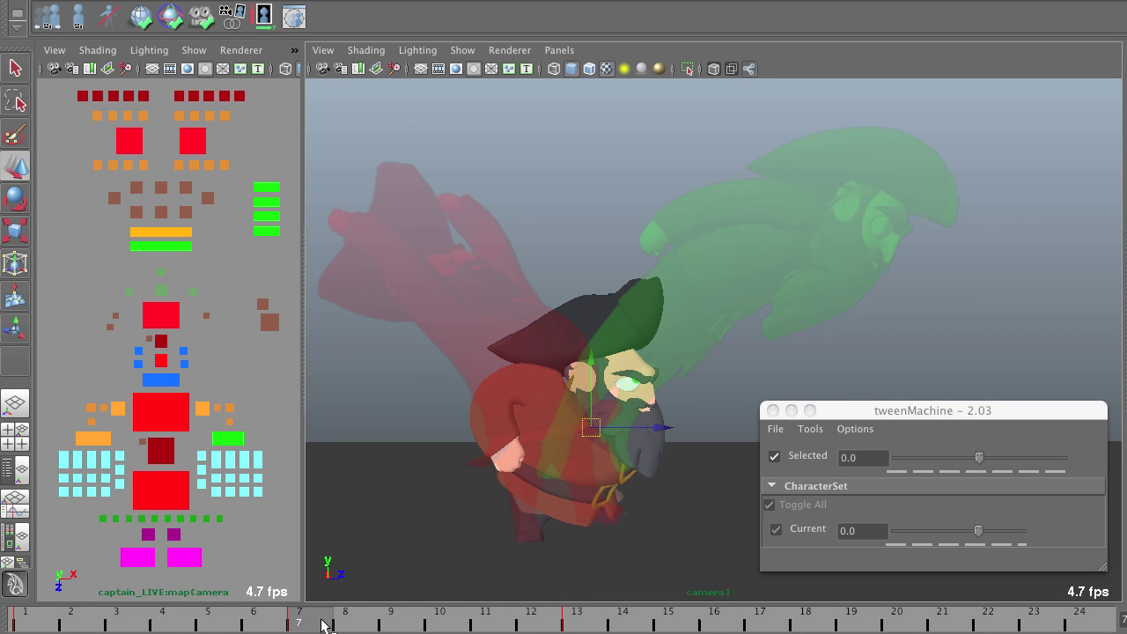
# Scrub the pirate's jump through to frame 13 and deselect the character.
pyautogui.moveTo(323, 625); pyautogui.dragTo(577, 620)
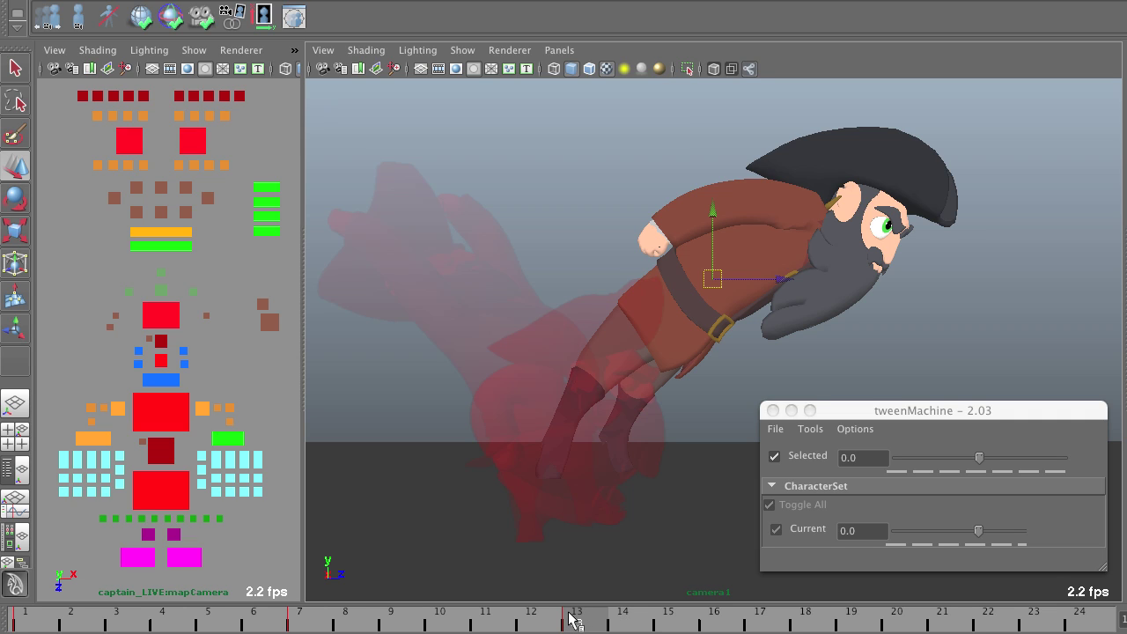
pyautogui.click(547, 247)
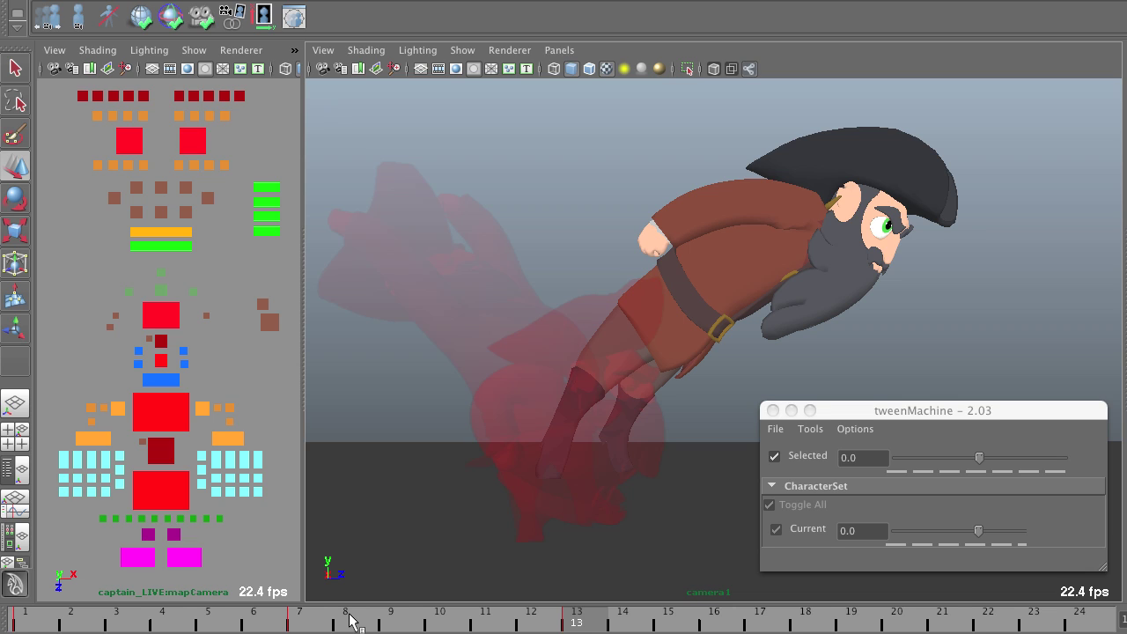
# At frame 10, blend the breakdown to -46, set the feet to -100, and nudge the hips left.
pyautogui.moveTo(355, 623); pyautogui.dragTo(442, 623)
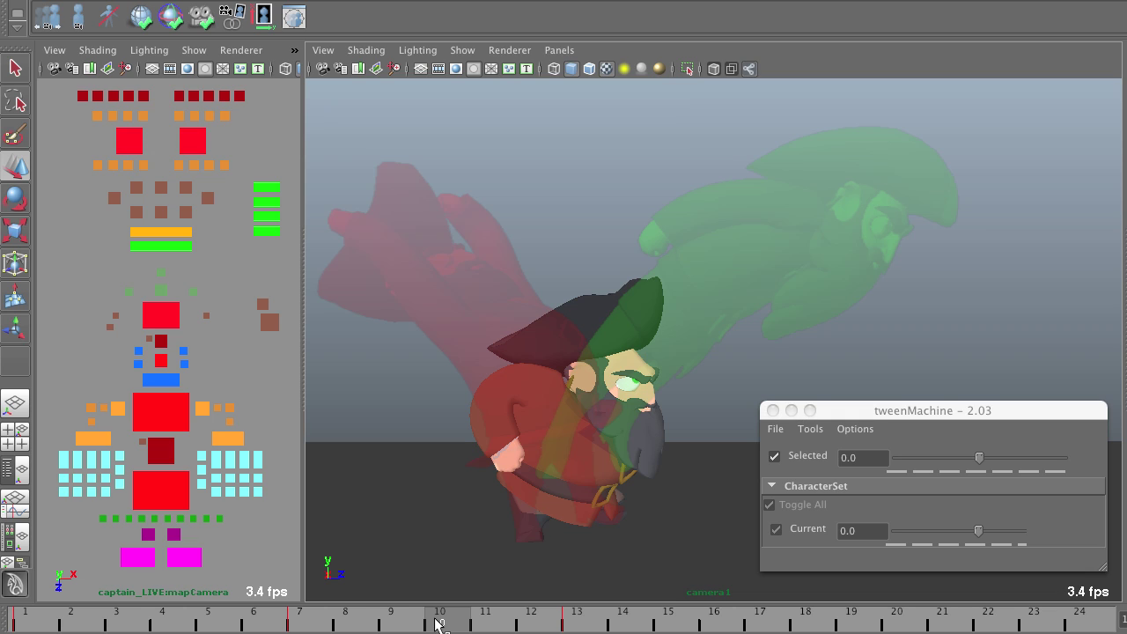
pyautogui.moveTo(977, 531); pyautogui.dragTo(940, 537)
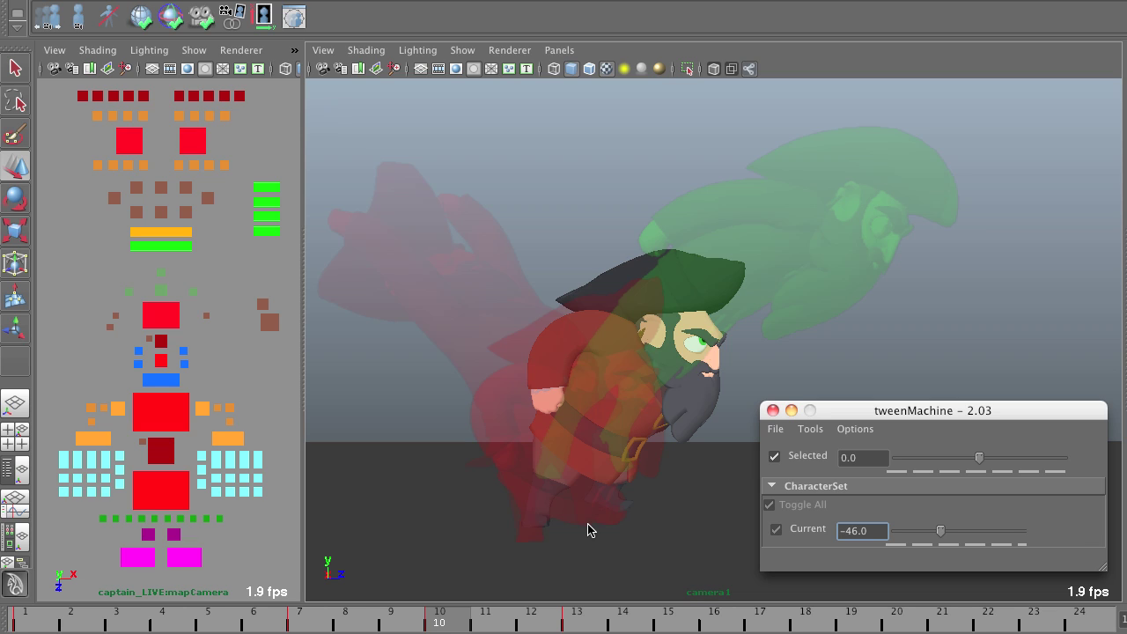
pyautogui.click(587, 527)
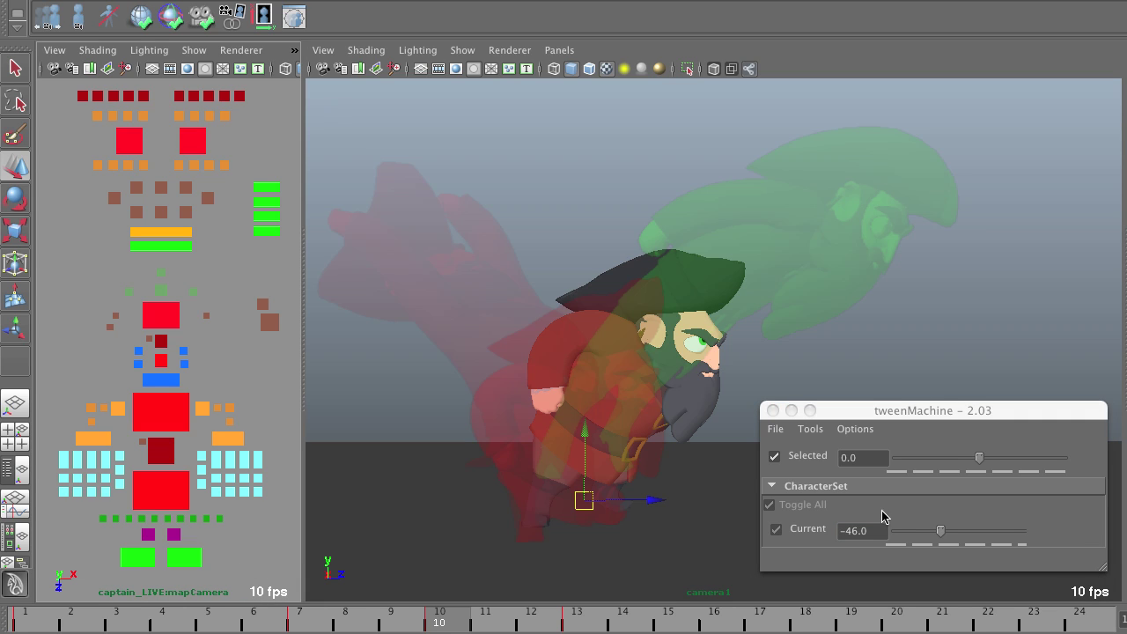
pyautogui.moveTo(979, 458); pyautogui.dragTo(882, 466)
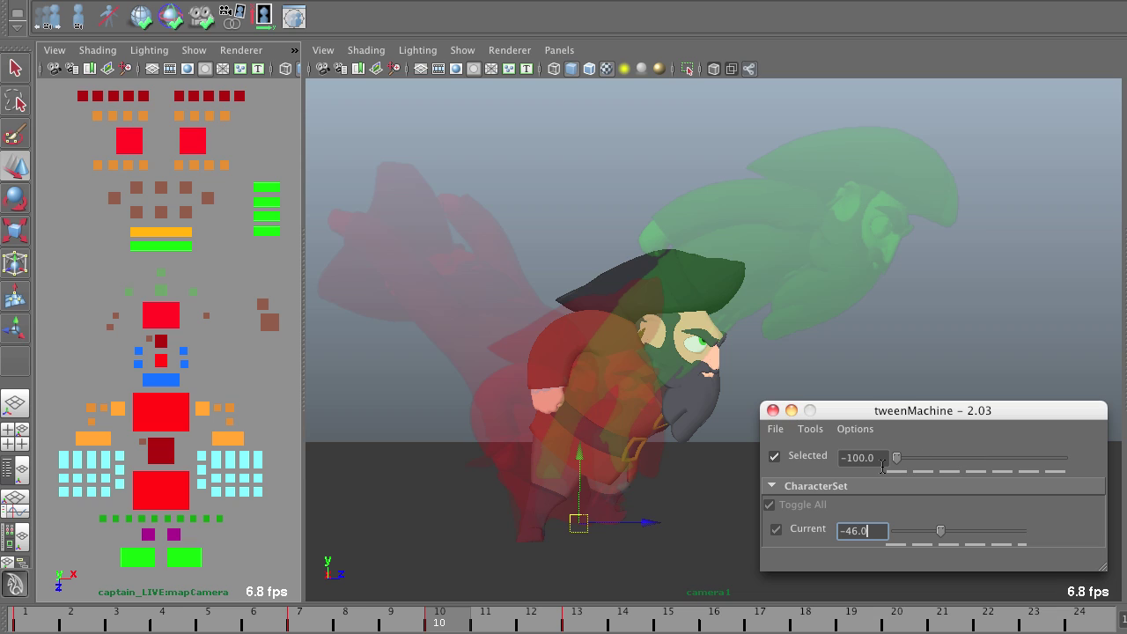
pyautogui.moveTo(222, 521); pyautogui.dragTo(123, 543)
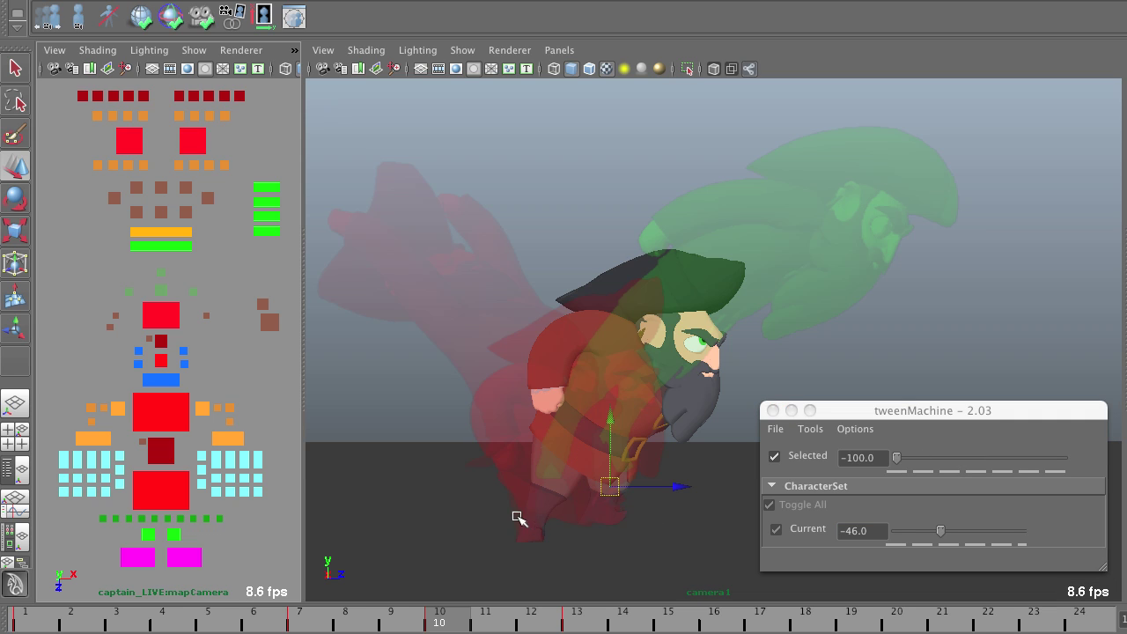
pyautogui.moveTo(609, 486); pyautogui.dragTo(596, 484)
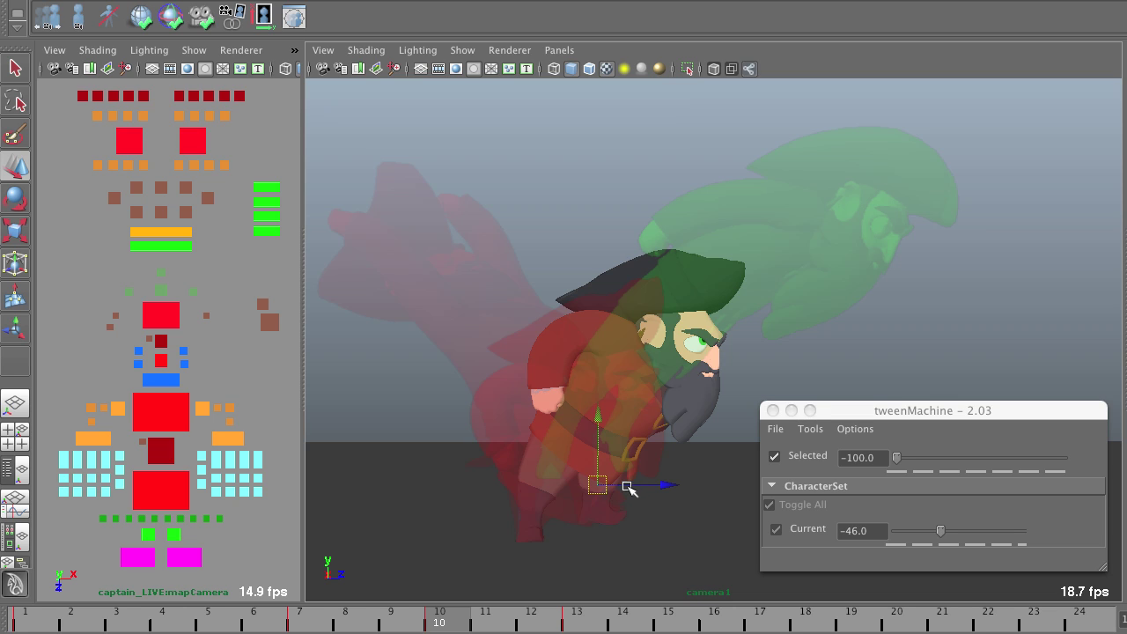
# At frame 4, set tweenMachine's CharacterSet Current slider to 47.1, then review through frame 7.
pyautogui.click(183, 621)
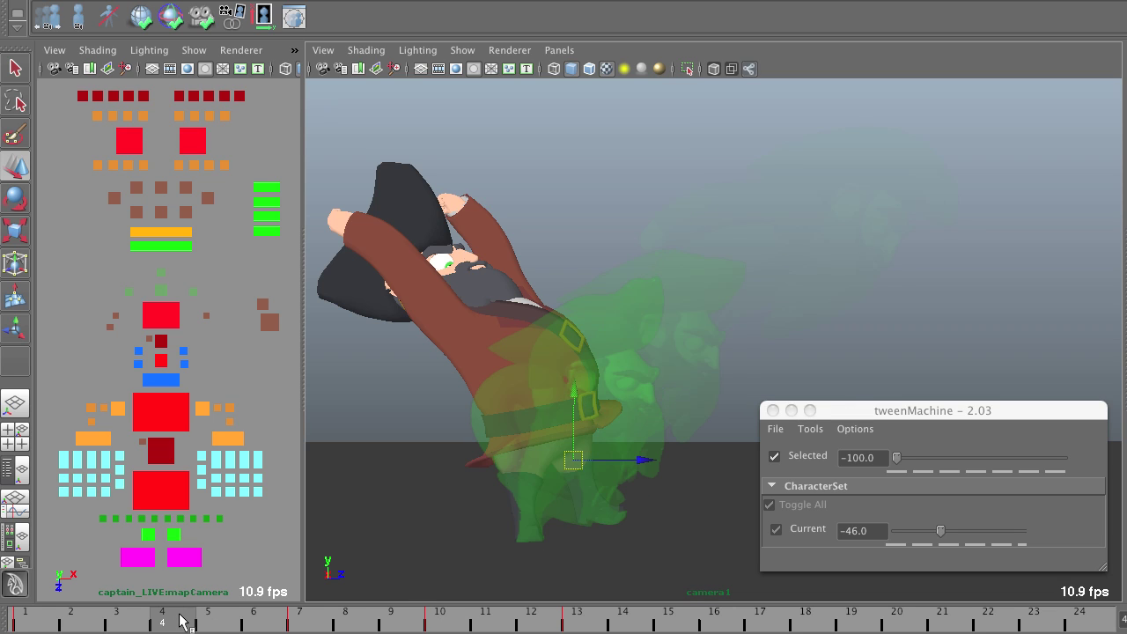
pyautogui.moveTo(940, 531); pyautogui.dragTo(1019, 537)
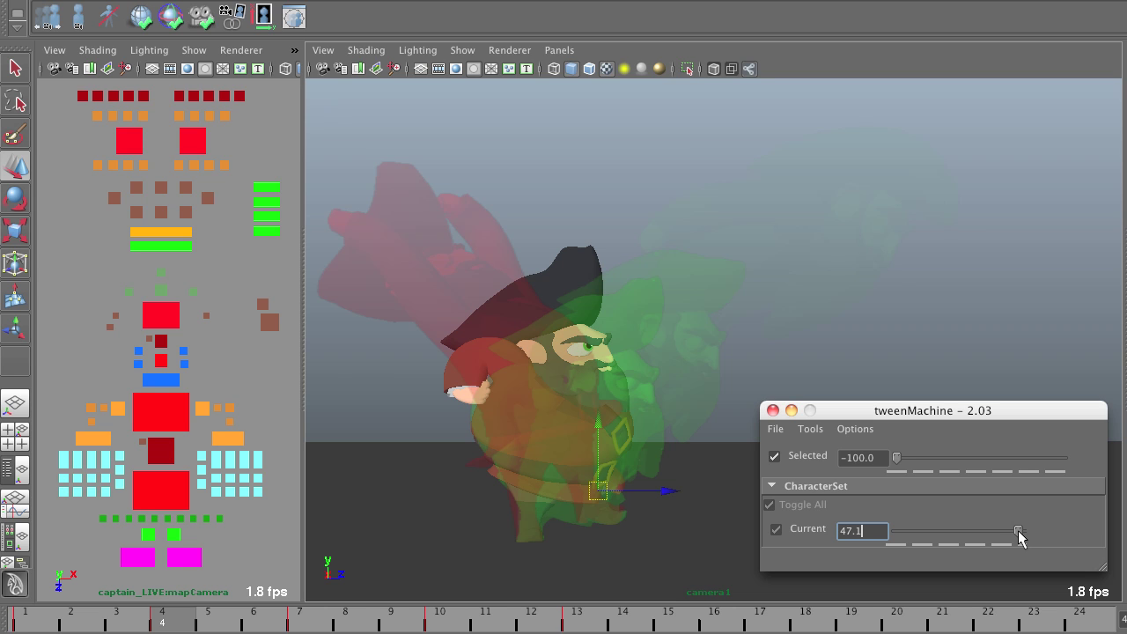
pyautogui.moveTo(166, 621)
pyautogui.mouseDown()
pyautogui.moveTo(72, 621)
pyautogui.moveTo(432, 616)
pyautogui.moveTo(573, 593)
pyautogui.mouseUp()
pyautogui.click(320, 621)
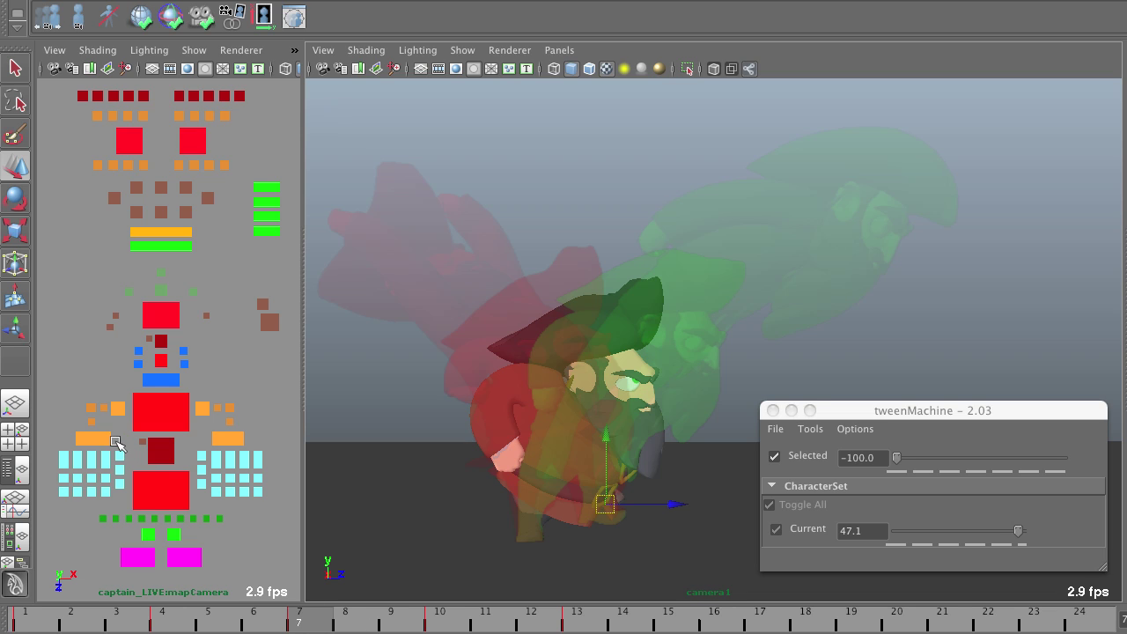
# At frame 4, raise the pirate's left hand and rotate the arm controls.
pyautogui.click(233, 442)
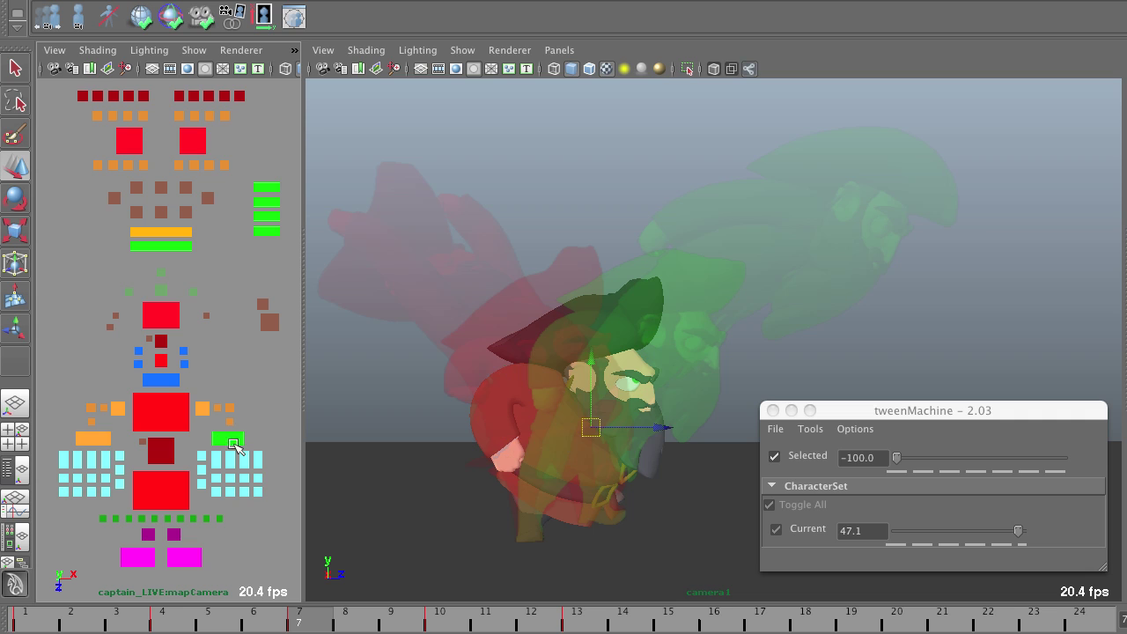
pyautogui.click(189, 619)
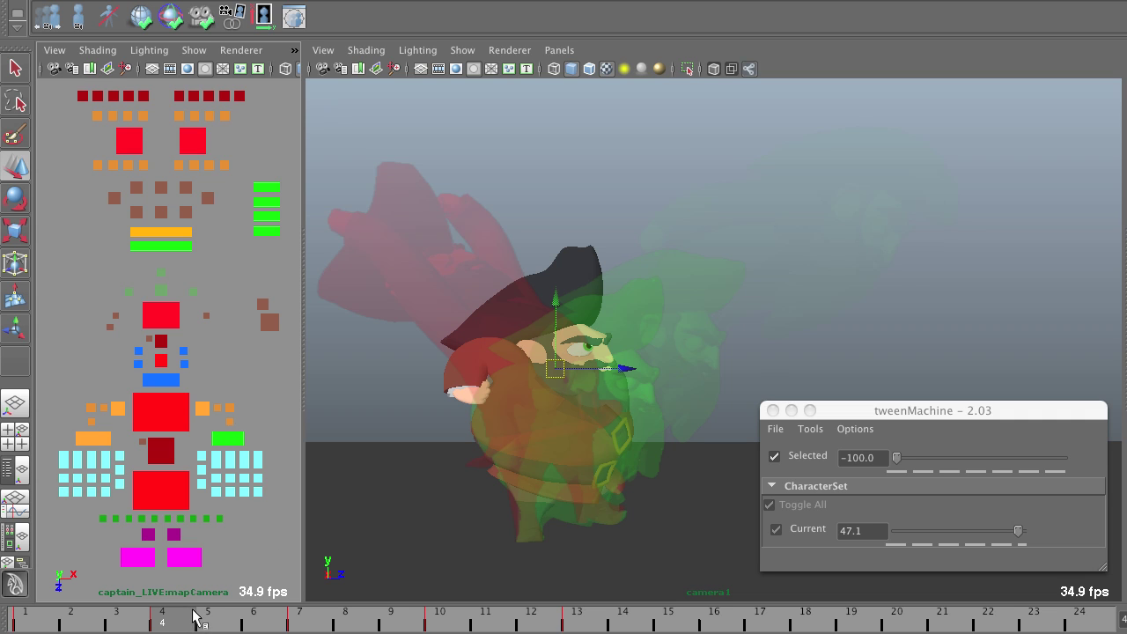
pyautogui.click(117, 408)
pyautogui.moveTo(478, 378); pyautogui.dragTo(496, 385)
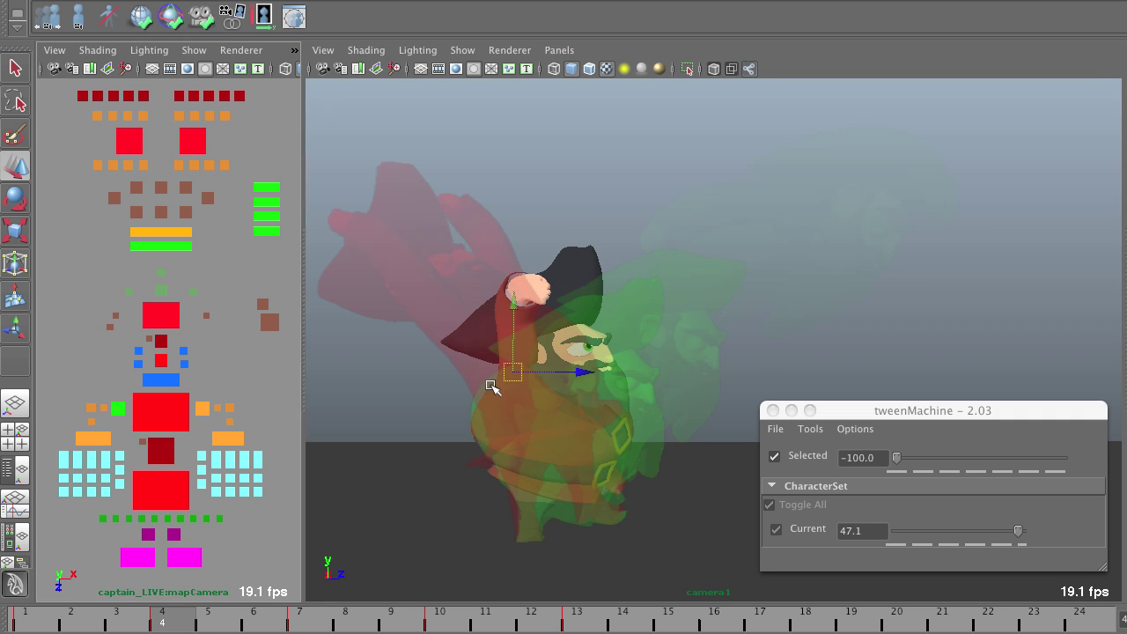
pyautogui.press('e')
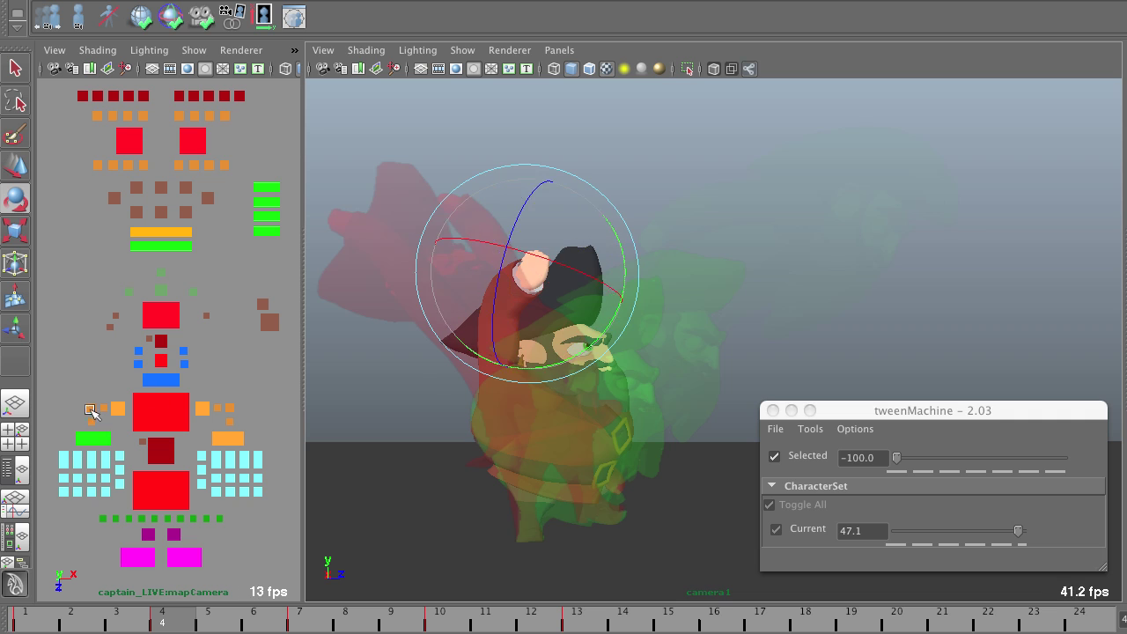
pyautogui.click(91, 407)
pyautogui.press('w')
pyautogui.click(94, 438)
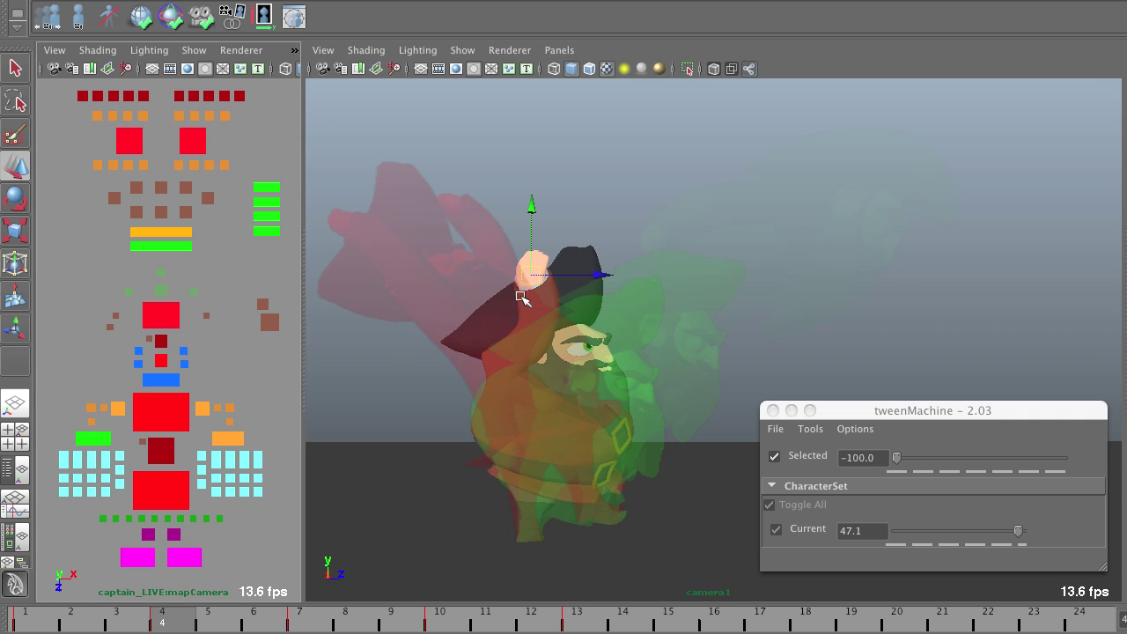
pyautogui.press('e')
# Compare the arm pose between the keys at frames 10 and 4 and adjust it.
pyautogui.press('.')
pyautogui.press('.')
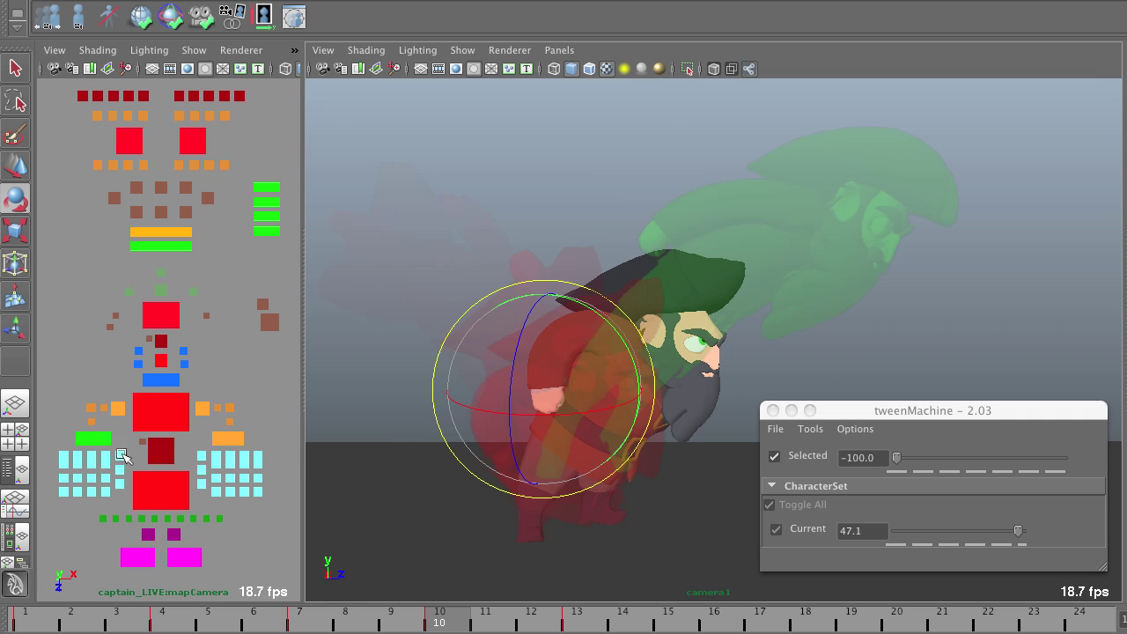
pyautogui.press('w')
pyautogui.moveTo(445, 620)
pyautogui.mouseDown()
pyautogui.moveTo(88, 621)
pyautogui.moveTo(445, 621)
pyautogui.mouseUp()
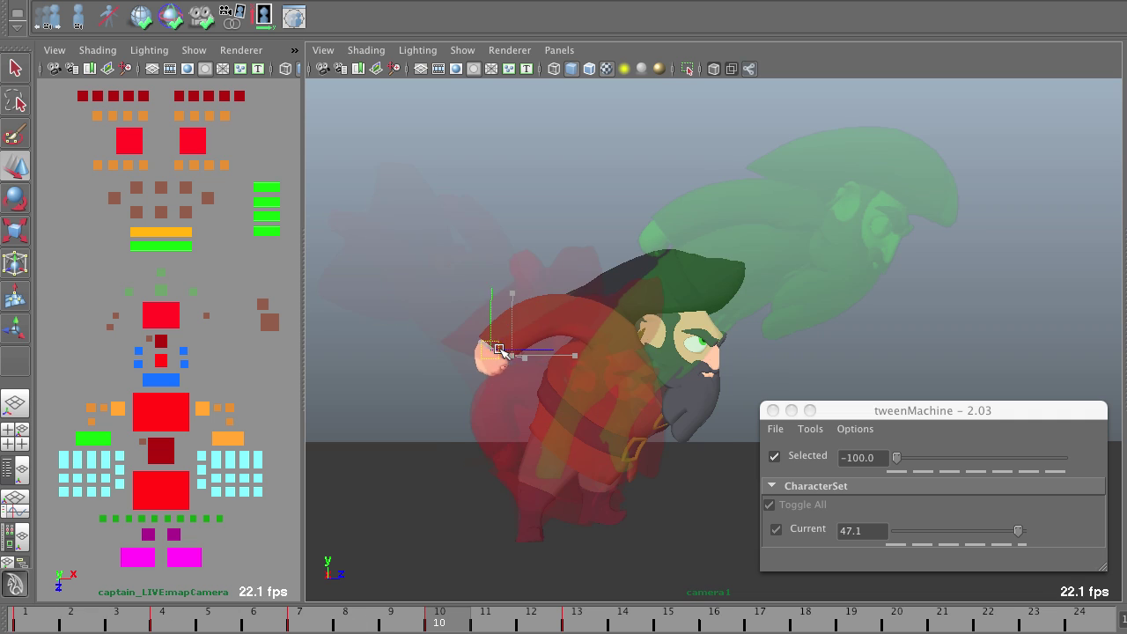
pyautogui.press('e')
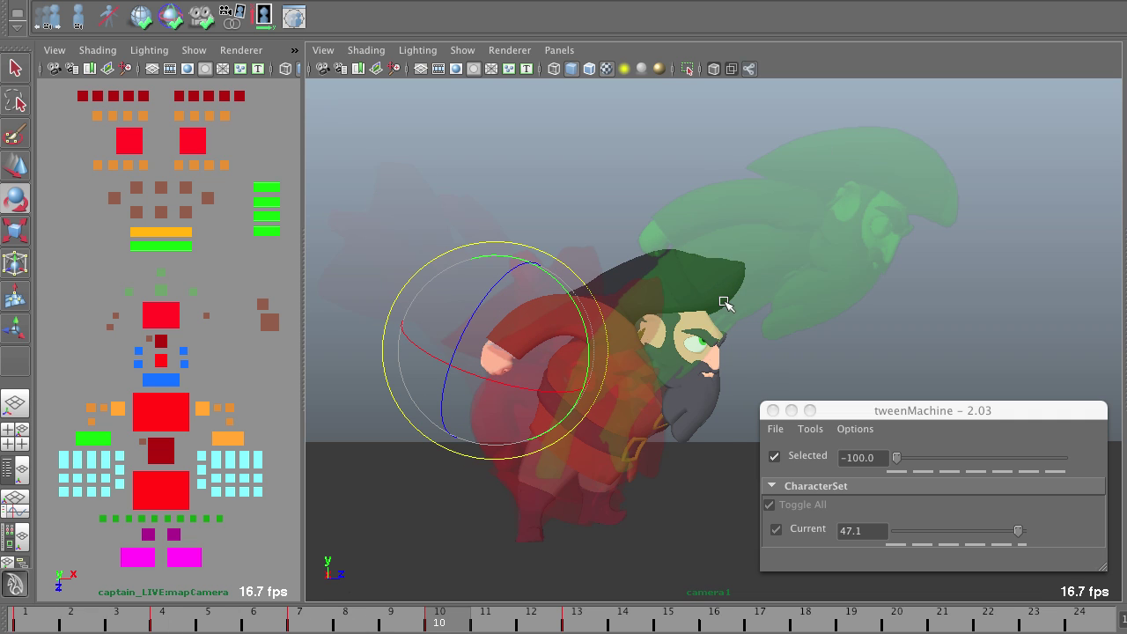
pyautogui.press(',')
pyautogui.press(',')
pyautogui.press('w')
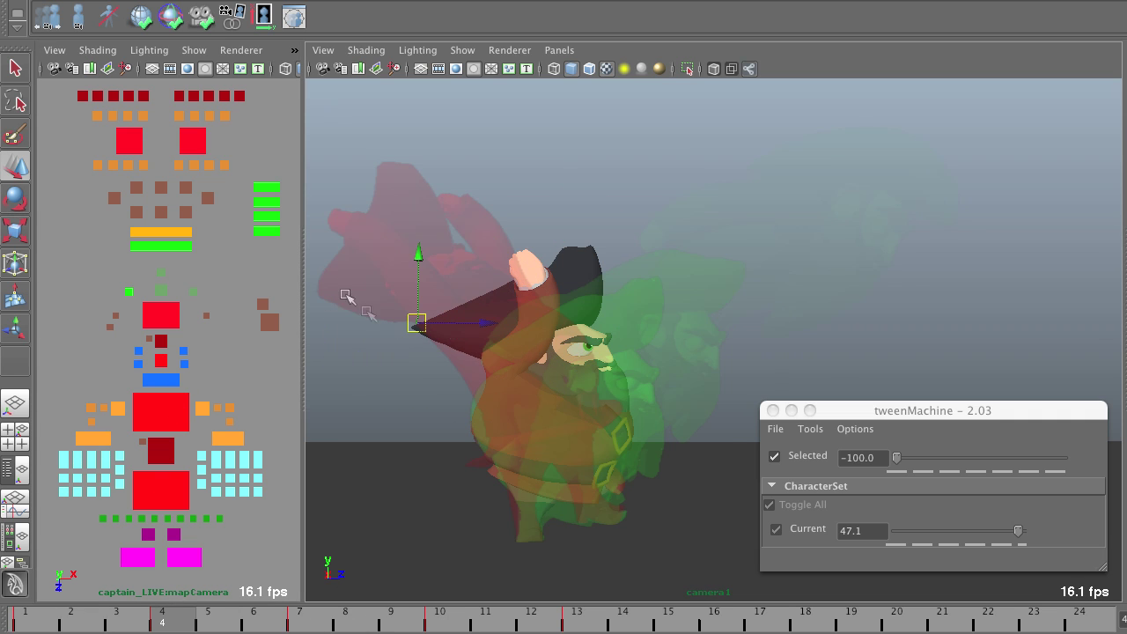
# Check the hand and hat controls across the keys, clear the selection, and play the animation.
pyautogui.click(528, 284)
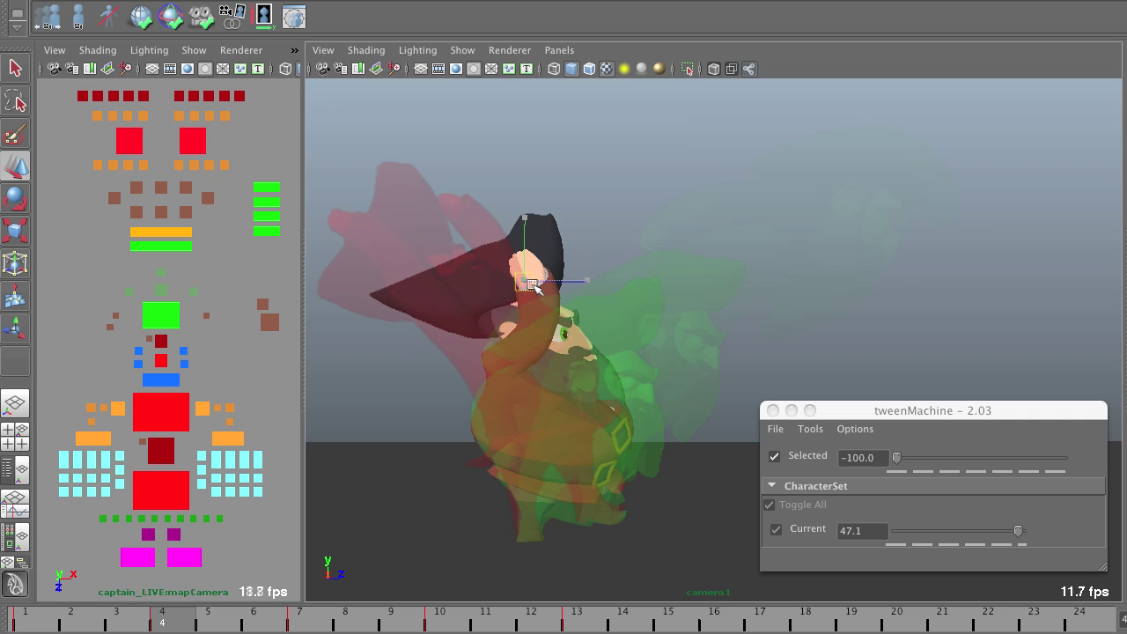
pyautogui.click(382, 304)
pyautogui.click(516, 214)
pyautogui.press('.')
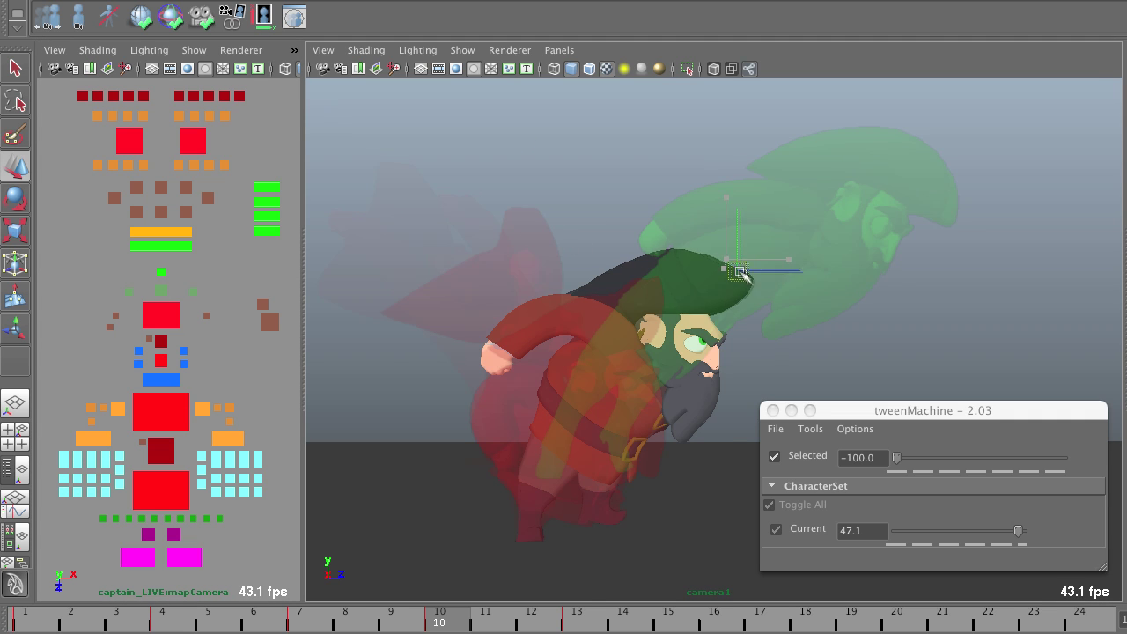
pyautogui.click(995, 208)
pyautogui.press(',')
pyautogui.press(',')
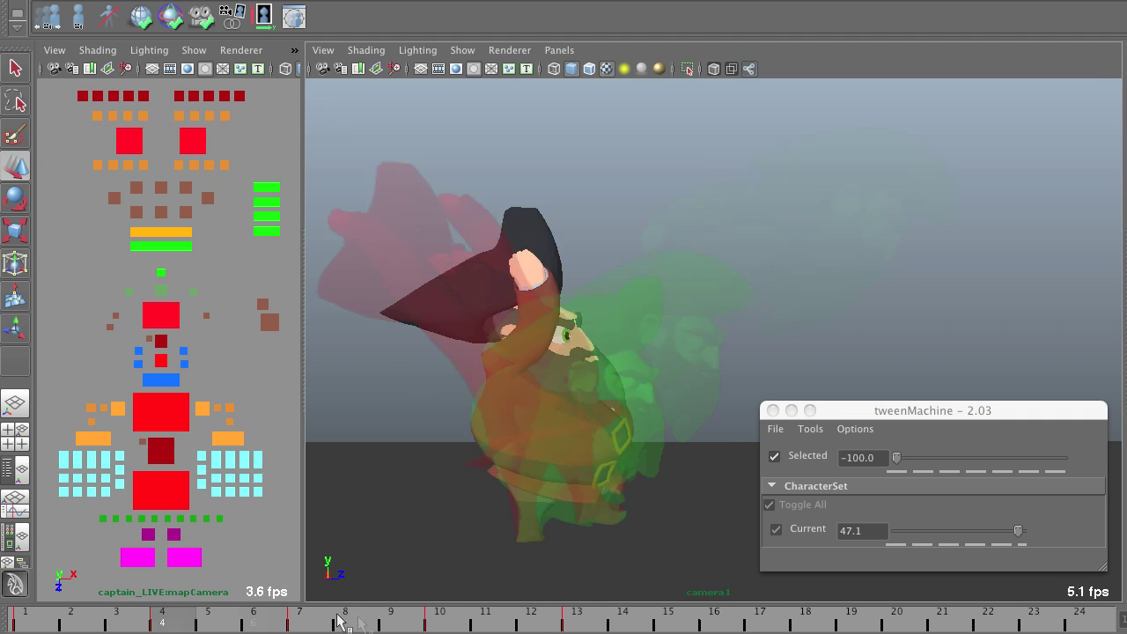
pyautogui.hotkey('alt', 'v')
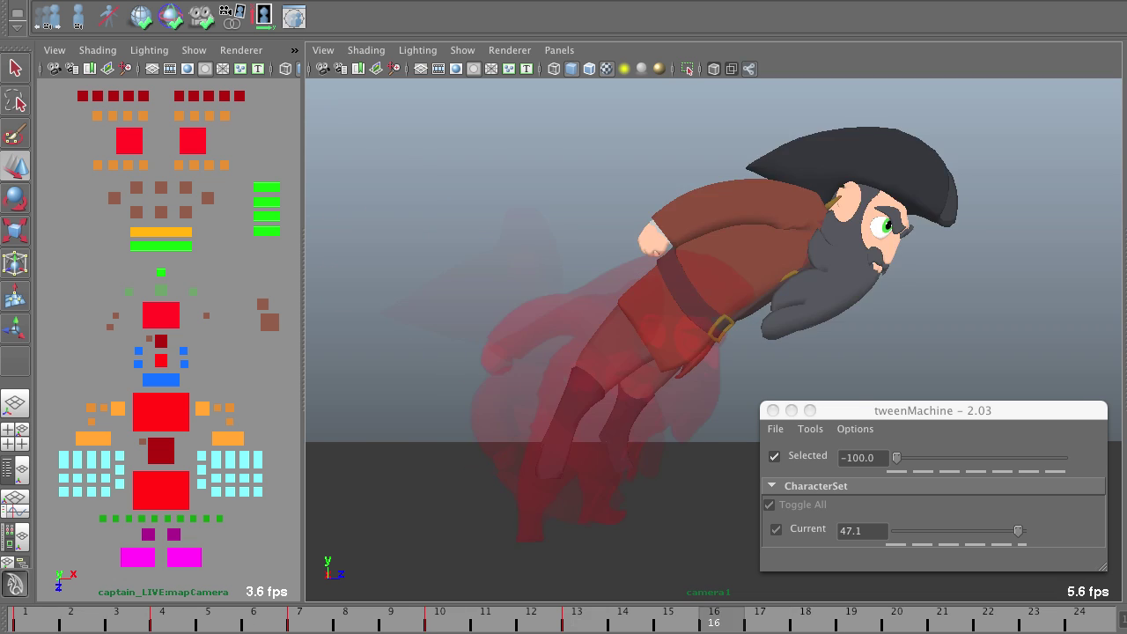
pyautogui.click(645, 622)
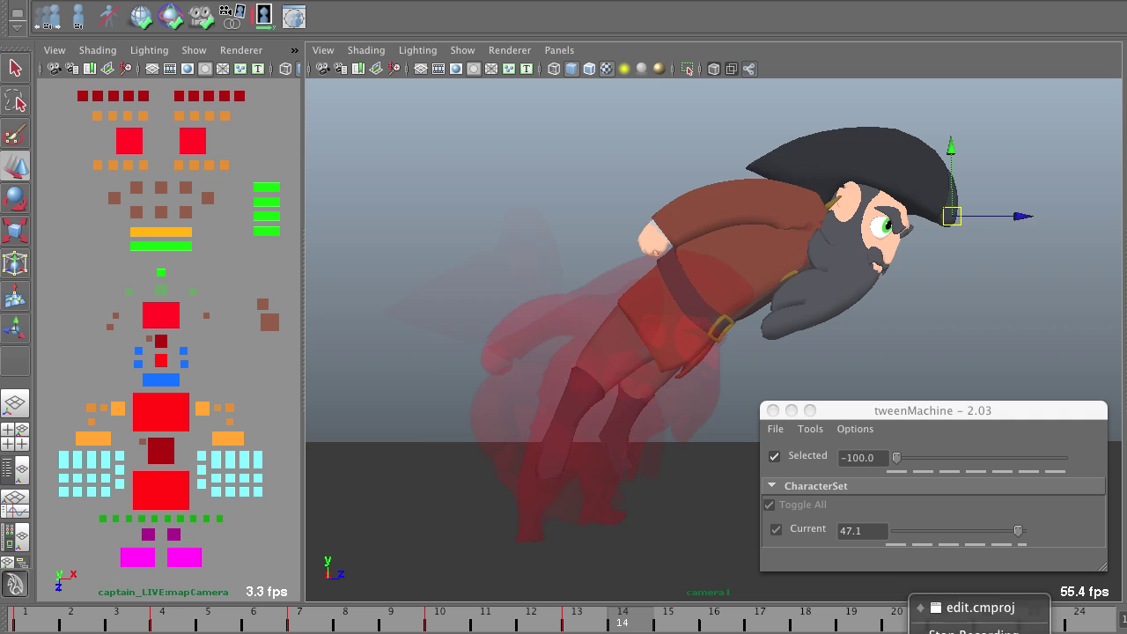
pyautogui.hotkey('alt', 'shift', 'v')
pyautogui.hotkey('alt', 'v')
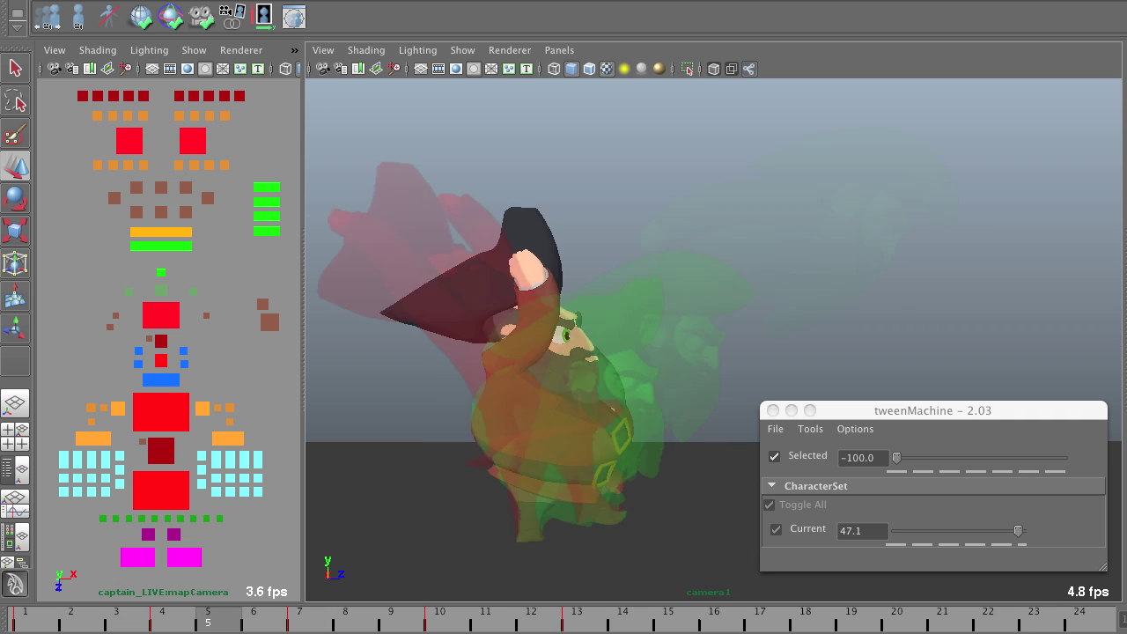
pyautogui.click(646, 621)
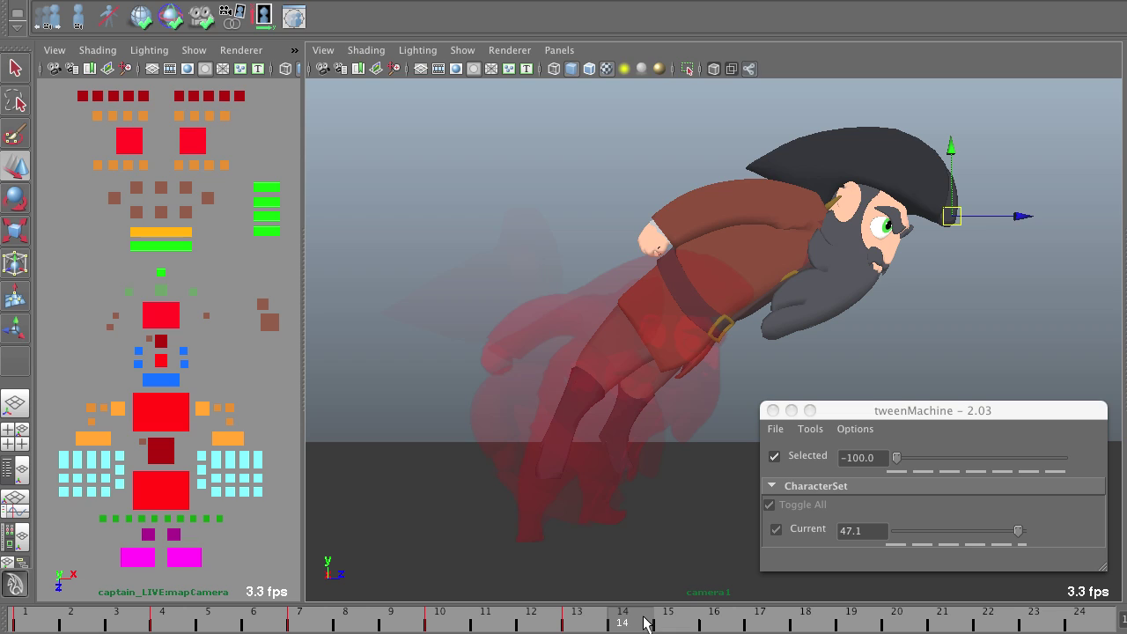